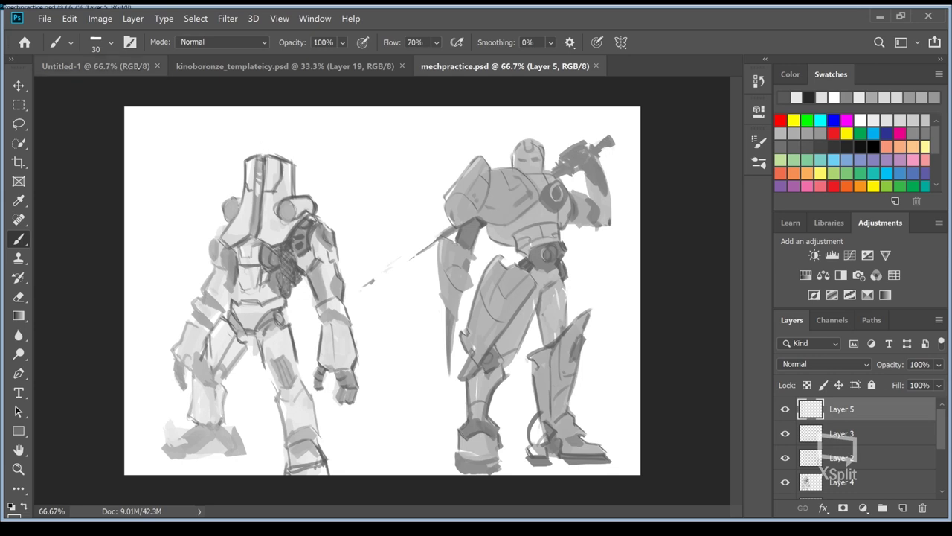
# Step: Switch to the blank Untitled-1 canvas, add Layer 1, and draw the first practice circle
pyautogui.click(285, 66)
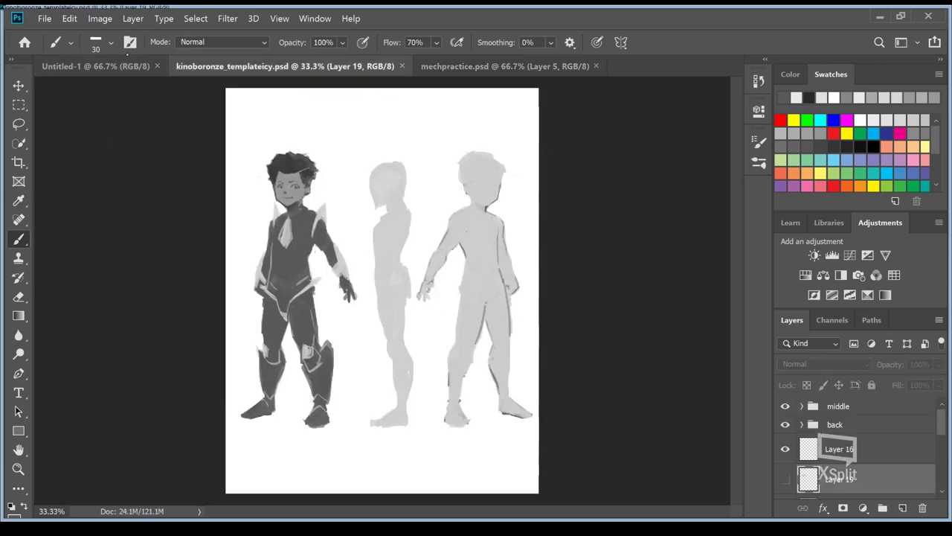
pyautogui.hotkey('ctrl', 'shift', 'Tab')
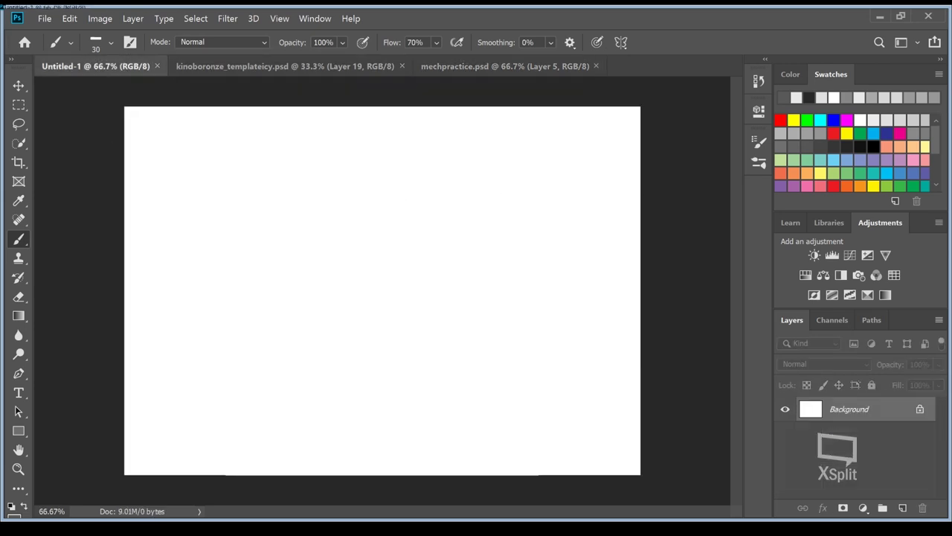
pyautogui.click(903, 506)
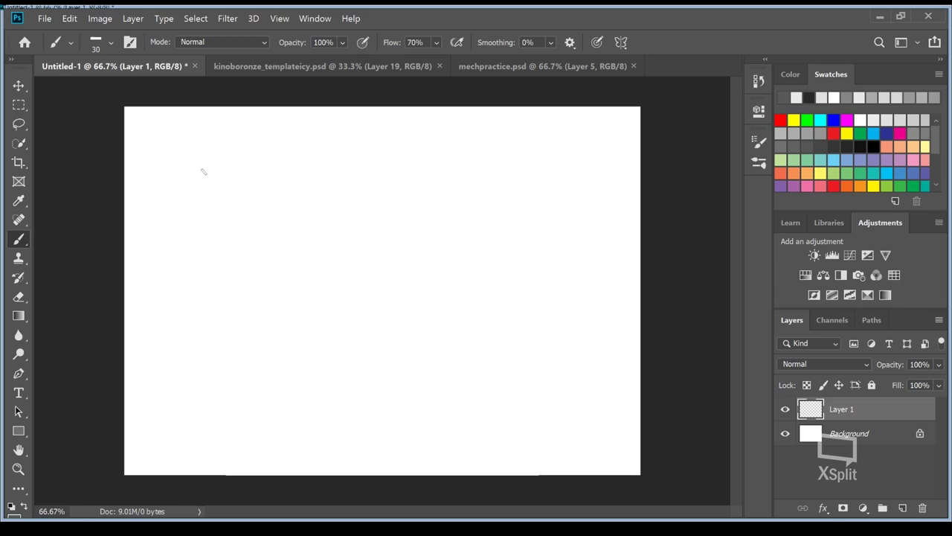
pyautogui.moveTo(172, 120)
pyautogui.mouseDown()
pyautogui.moveTo(202, 156)
pyautogui.moveTo(169, 119)
pyautogui.mouseUp()
# Step: Finish the first row of freehand grey circles across the top of the canvas
pyautogui.moveTo(217, 153)
pyautogui.mouseDown()
pyautogui.moveTo(254, 131)
pyautogui.moveTo(281, 179)
pyautogui.mouseUp()
pyautogui.moveTo(334, 124)
pyautogui.mouseDown()
pyautogui.moveTo(318, 186)
pyautogui.moveTo(327, 123)
pyautogui.mouseUp()
pyautogui.moveTo(417, 134)
pyautogui.mouseDown()
pyautogui.moveTo(398, 190)
pyautogui.moveTo(446, 160)
pyautogui.mouseUp()
pyautogui.moveTo(503, 135); pyautogui.dragTo(504, 135)
pyautogui.moveTo(573, 137)
pyautogui.mouseDown()
pyautogui.moveTo(588, 149)
pyautogui.moveTo(552, 149)
pyautogui.mouseUp()
# Step: Draw a second row of freehand grey circles below the first
pyautogui.moveTo(160, 212)
pyautogui.mouseDown()
pyautogui.moveTo(146, 237)
pyautogui.moveTo(131, 232)
pyautogui.mouseUp()
pyautogui.moveTo(249, 210); pyautogui.dragTo(286, 218)
pyautogui.moveTo(344, 211)
pyautogui.mouseDown()
pyautogui.moveTo(313, 224)
pyautogui.moveTo(366, 222)
pyautogui.mouseUp()
pyautogui.moveTo(436, 217)
pyautogui.mouseDown()
pyautogui.moveTo(383, 254)
pyautogui.moveTo(430, 218)
pyautogui.mouseUp()
pyautogui.moveTo(532, 241)
pyautogui.mouseDown()
pyautogui.moveTo(471, 268)
pyautogui.moveTo(494, 224)
pyautogui.mouseUp()
pyautogui.moveTo(602, 246)
pyautogui.mouseDown()
pyautogui.moveTo(572, 297)
pyautogui.moveTo(598, 227)
pyautogui.mouseUp()
# Step: Draw a third row of circles along the bottom and add a new empty layer
pyautogui.moveTo(187, 291)
pyautogui.mouseDown()
pyautogui.moveTo(201, 301)
pyautogui.moveTo(153, 296)
pyautogui.mouseUp()
pyautogui.moveTo(269, 299)
pyautogui.mouseDown()
pyautogui.moveTo(227, 346)
pyautogui.moveTo(242, 302)
pyautogui.moveTo(264, 297)
pyautogui.mouseUp()
pyautogui.moveTo(347, 309)
pyautogui.mouseDown()
pyautogui.moveTo(304, 357)
pyautogui.moveTo(310, 318)
pyautogui.mouseUp()
pyautogui.moveTo(428, 339)
pyautogui.mouseDown()
pyautogui.moveTo(383, 331)
pyautogui.moveTo(425, 370)
pyautogui.mouseUp()
pyautogui.moveTo(510, 319)
pyautogui.mouseDown()
pyautogui.moveTo(466, 330)
pyautogui.moveTo(521, 327)
pyautogui.moveTo(587, 376)
pyautogui.mouseUp()
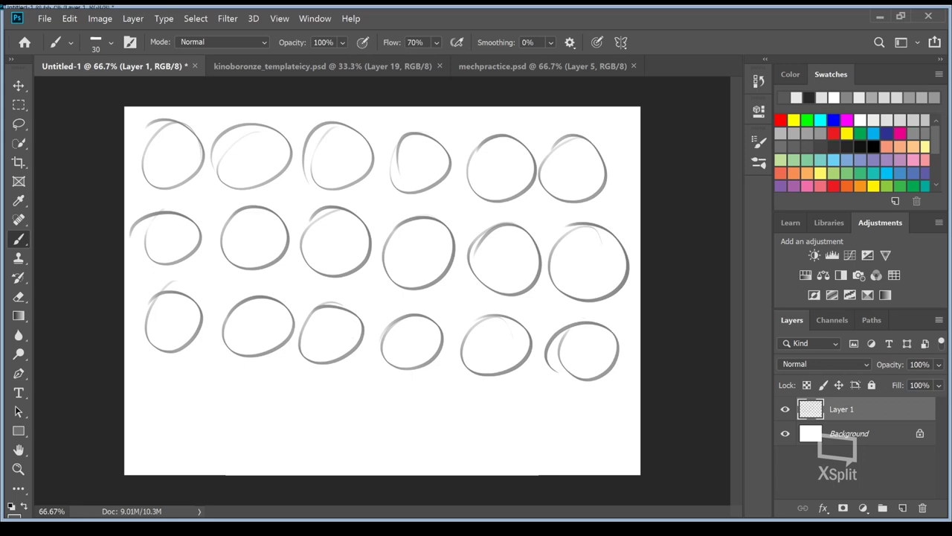
pyautogui.click(903, 508)
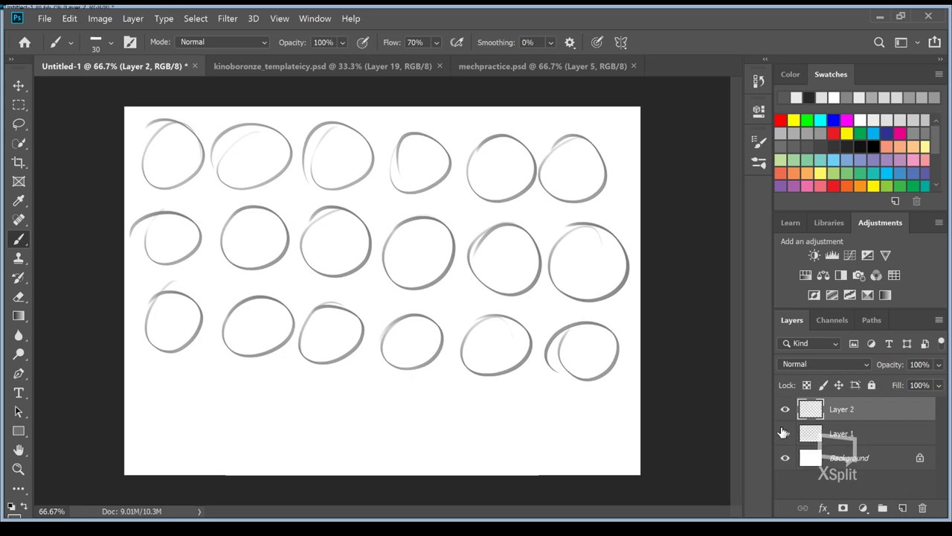
# Step: Hide Layer 1's circles and scribble dense overlapping grey loops across Layer 2
pyautogui.click(785, 409)
pyautogui.click(785, 431)
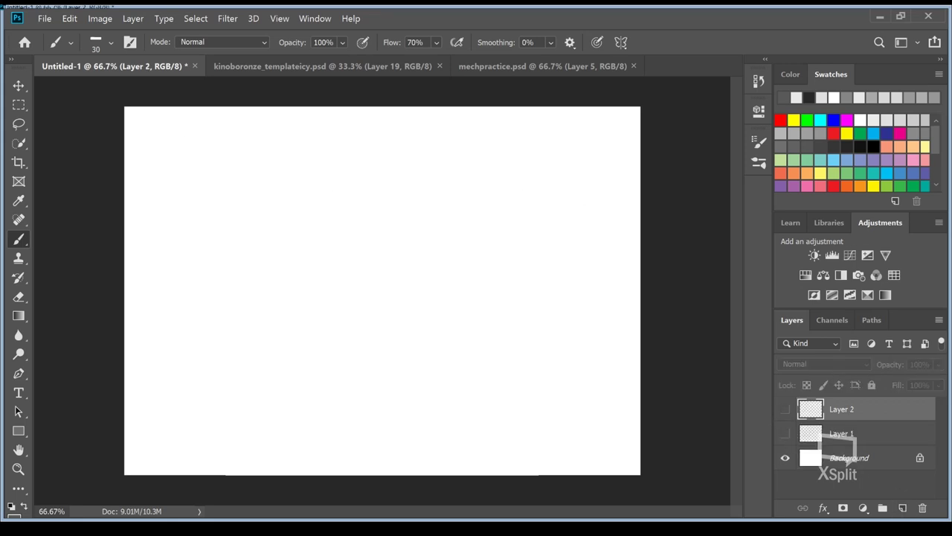
pyautogui.click(785, 409)
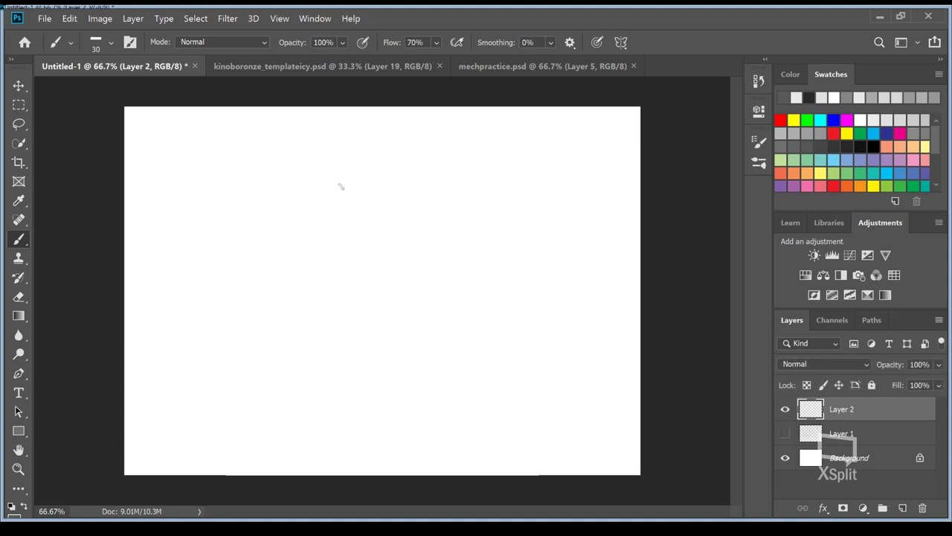
pyautogui.moveTo(450, 278)
pyautogui.mouseDown()
pyautogui.moveTo(355, 378)
pyautogui.moveTo(461, 368)
pyautogui.moveTo(310, 191)
pyautogui.moveTo(220, 370)
pyautogui.moveTo(436, 239)
pyautogui.moveTo(253, 195)
pyautogui.moveTo(404, 272)
pyautogui.moveTo(274, 344)
pyautogui.moveTo(372, 372)
pyautogui.moveTo(632, 192)
pyautogui.moveTo(577, 244)
pyautogui.moveTo(298, 239)
pyautogui.moveTo(224, 215)
pyautogui.moveTo(417, 402)
pyautogui.moveTo(513, 320)
pyautogui.mouseUp()
pyautogui.moveTo(523, 227)
pyautogui.mouseDown()
pyautogui.moveTo(446, 312)
pyautogui.moveTo(491, 253)
pyautogui.moveTo(517, 450)
pyautogui.moveTo(223, 311)
pyautogui.moveTo(298, 402)
pyautogui.moveTo(476, 298)
pyautogui.moveTo(372, 409)
pyautogui.moveTo(298, 201)
pyautogui.mouseUp()
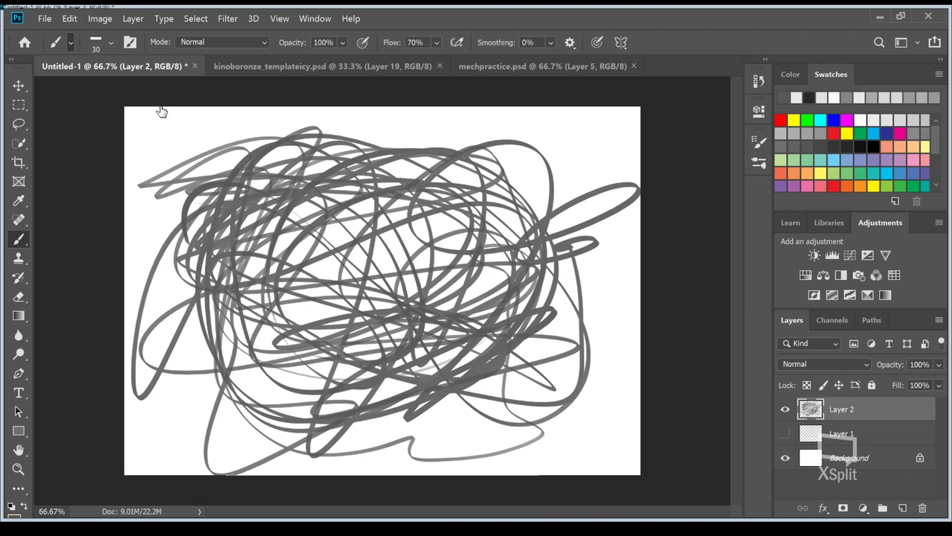
# Step: Set the brush to Multiply mode at 10% flow with airbrush build-up on
pyautogui.hotkey('shift', 'alt', 'm')
pyautogui.hotkey('shift', '1')
pyautogui.hotkey('shift', 'alt', 'p')
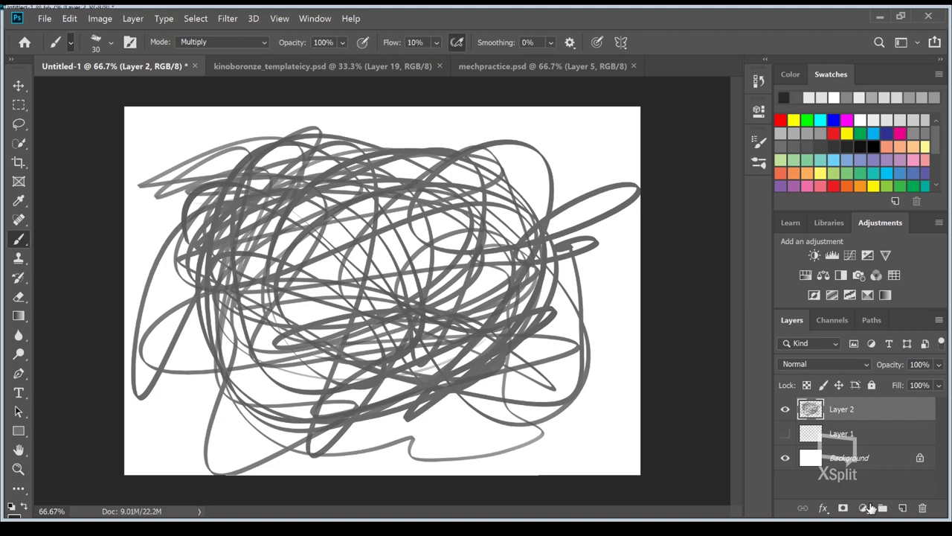
# Step: Add Layer 3, hide the scribble layer, and enlarge the brush to 900
pyautogui.click(902, 508)
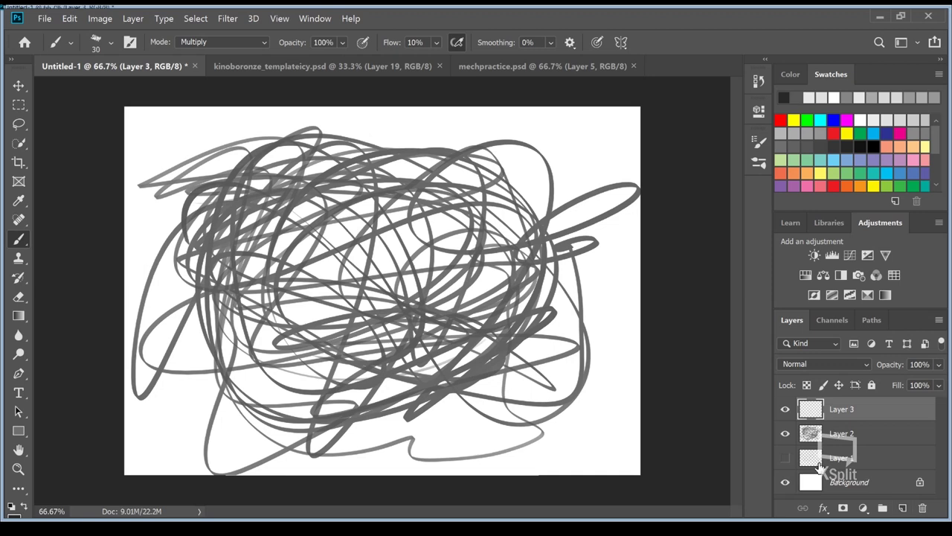
pyautogui.click(785, 433)
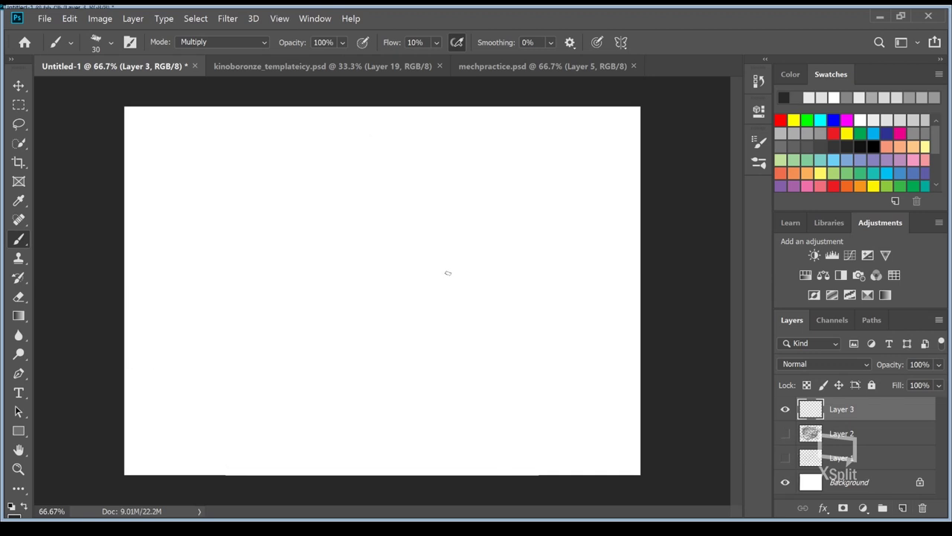
pyautogui.moveTo(400, 233)
pyautogui.mouseDown()
pyautogui.moveTo(428, 223)
pyautogui.moveTo(443, 287)
pyautogui.mouseUp()
pyautogui.press('[')
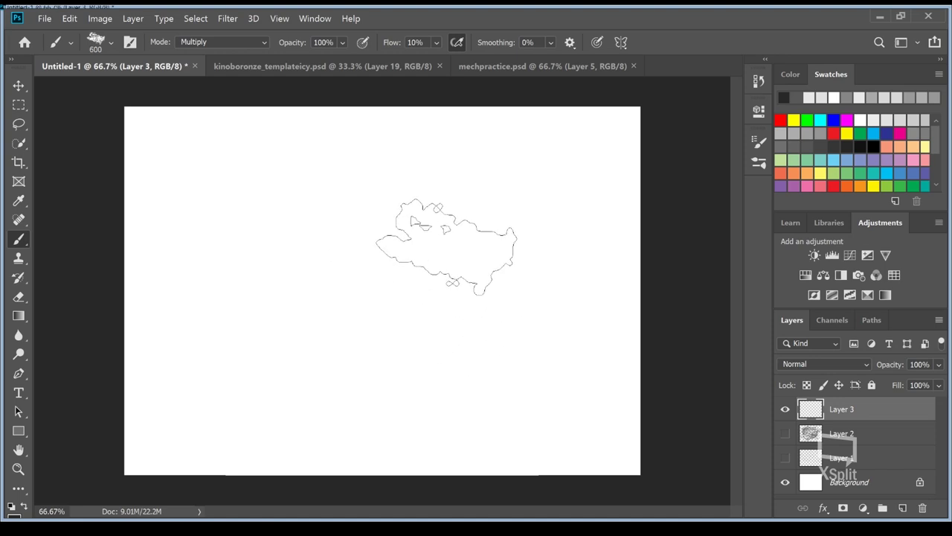
pyautogui.press(']')
pyautogui.press(']')
pyautogui.press(']')
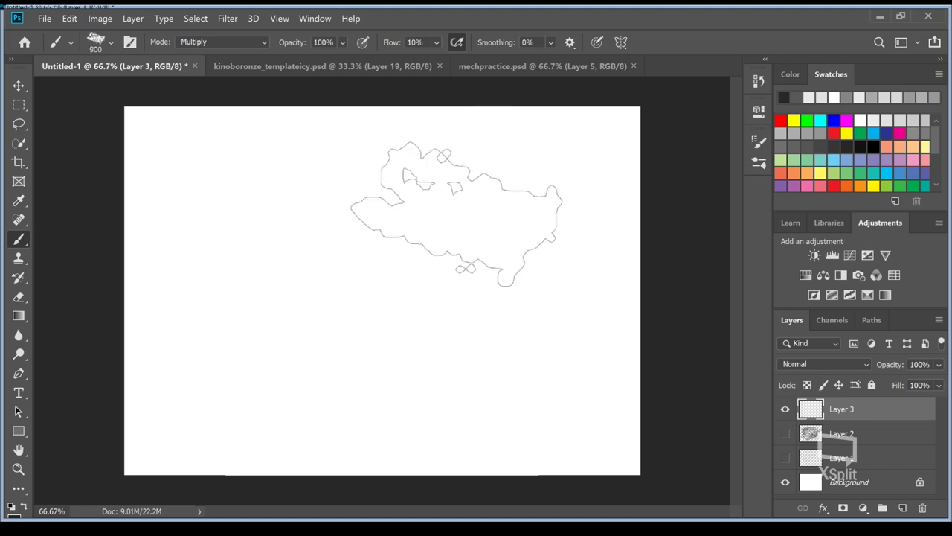
# Step: Paint a broad soft grey diagonal band and looping tone, undoing a dark oval
pyautogui.moveTo(275, 372); pyautogui.dragTo(505, 179)
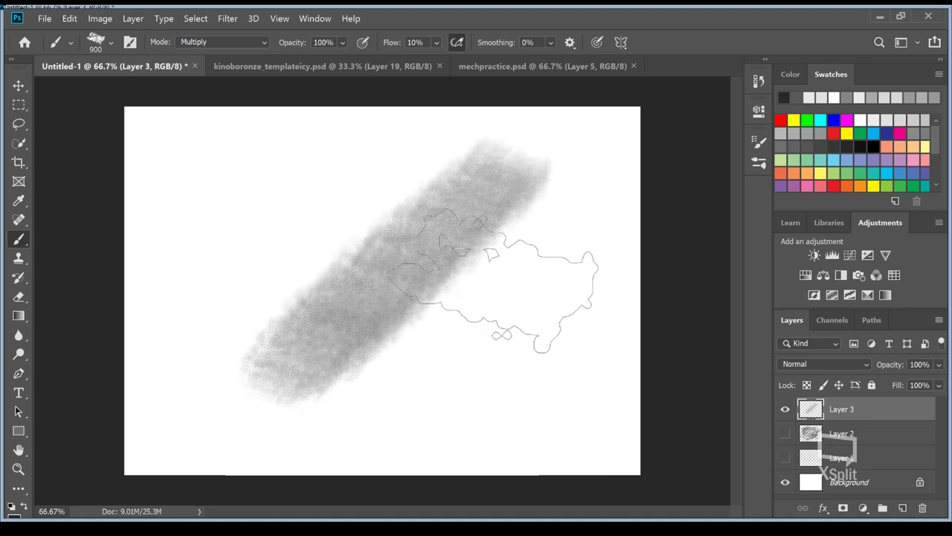
pyautogui.moveTo(378, 382)
pyautogui.mouseDown()
pyautogui.moveTo(457, 346)
pyautogui.moveTo(455, 364)
pyautogui.moveTo(414, 340)
pyautogui.moveTo(425, 347)
pyautogui.mouseUp()
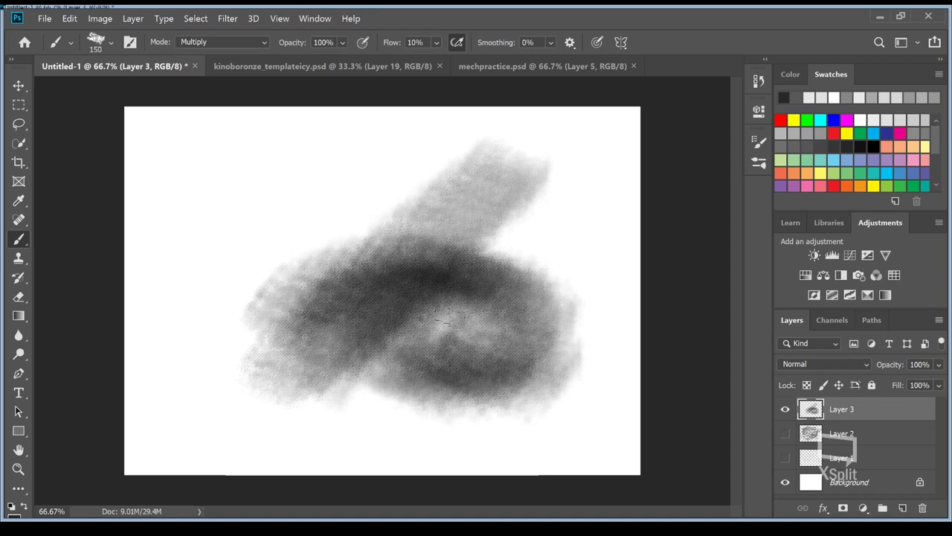
pyautogui.moveTo(469, 298)
pyautogui.mouseDown()
pyautogui.moveTo(480, 331)
pyautogui.moveTo(477, 370)
pyautogui.moveTo(382, 166)
pyautogui.moveTo(331, 317)
pyautogui.mouseUp()
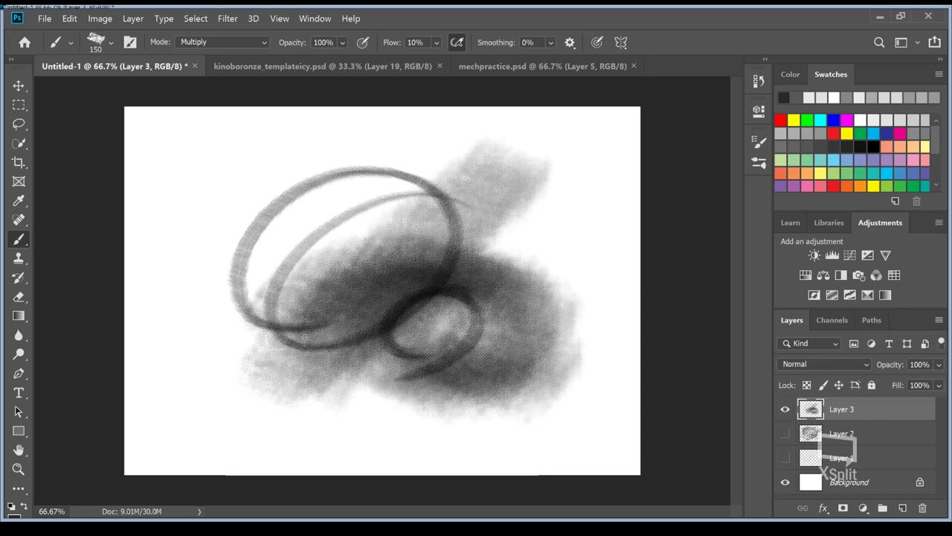
pyautogui.hotkey('ctrl', 'z')
# Step: Try several diagonal and curved strokes at upper left, undoing each one
pyautogui.moveTo(289, 140)
pyautogui.mouseDown()
pyautogui.moveTo(217, 242)
pyautogui.moveTo(172, 330)
pyautogui.mouseUp()
pyautogui.hotkey('ctrl', 'z')
pyautogui.moveTo(350, 144); pyautogui.dragTo(181, 314)
pyautogui.hotkey('ctrl', 'z')
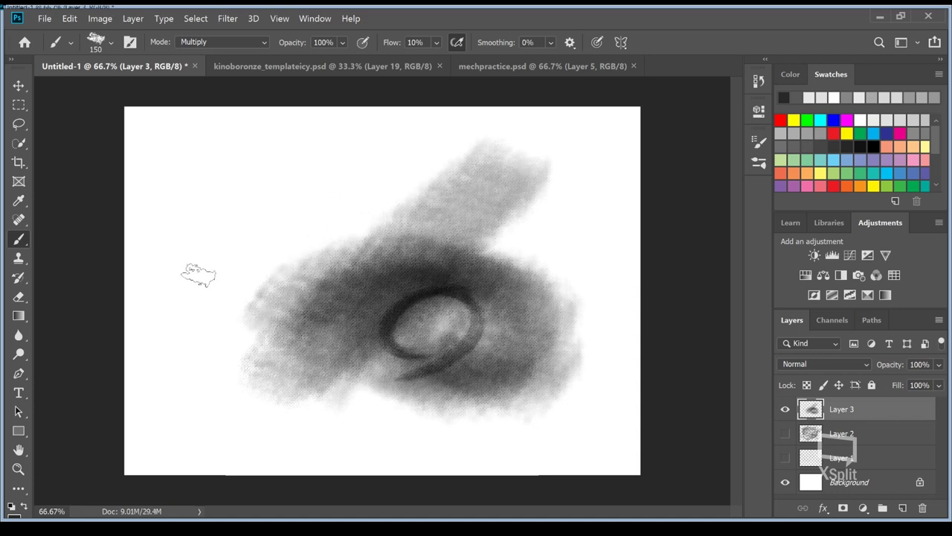
pyautogui.moveTo(195, 274); pyautogui.dragTo(480, 140)
pyautogui.moveTo(216, 257); pyautogui.dragTo(357, 123)
pyautogui.hotkey('ctrl', 'z')
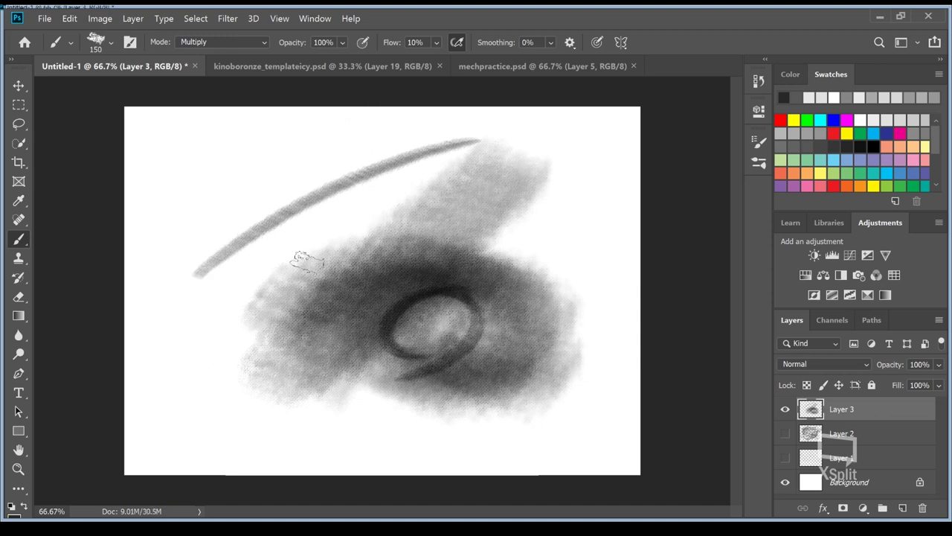
pyautogui.hotkey('ctrl', 'z')
# Step: Resize the brush and try looping and N-shaped strokes, undoing both
pyautogui.press('[')
pyautogui.press('[')
pyautogui.press('[')
pyautogui.press('[')
pyautogui.press('[')
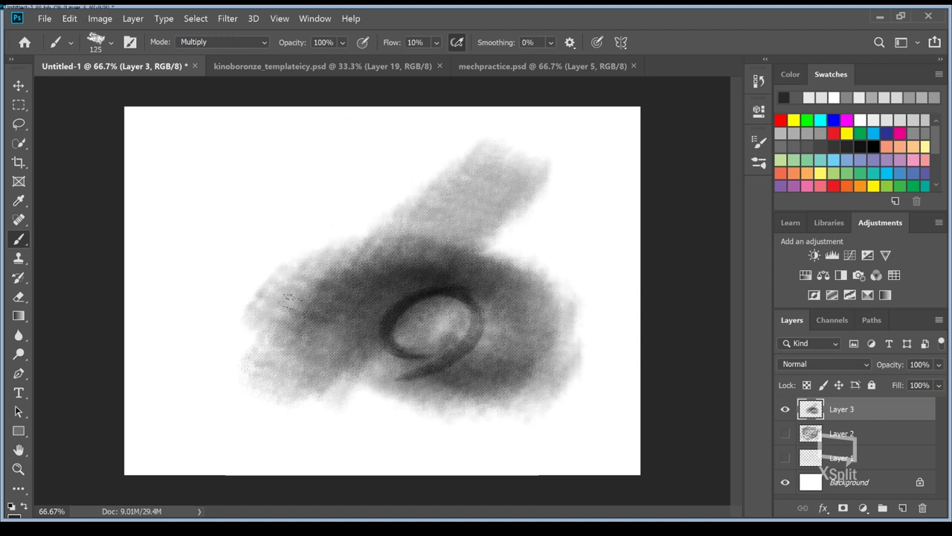
pyautogui.press(']')
pyautogui.press(']')
pyautogui.press(']')
pyautogui.moveTo(190, 195)
pyautogui.mouseDown()
pyautogui.moveTo(223, 320)
pyautogui.moveTo(298, 140)
pyautogui.moveTo(462, 216)
pyautogui.moveTo(206, 242)
pyautogui.moveTo(313, 342)
pyautogui.mouseUp()
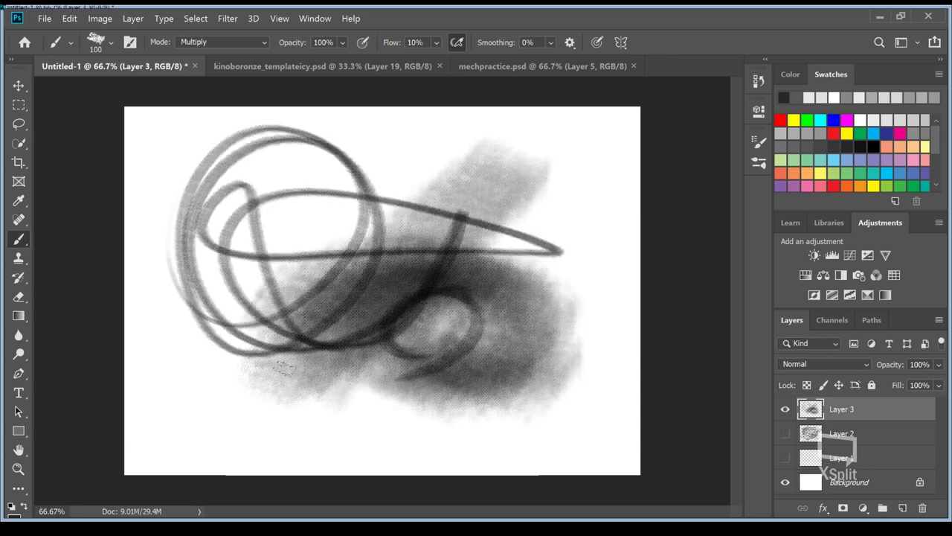
pyautogui.hotkey('ctrl', 'z')
pyautogui.moveTo(195, 136)
pyautogui.mouseDown()
pyautogui.moveTo(145, 279)
pyautogui.moveTo(350, 139)
pyautogui.mouseUp()
pyautogui.moveTo(322, 243)
pyautogui.mouseDown()
pyautogui.moveTo(316, 397)
pyautogui.moveTo(364, 347)
pyautogui.moveTo(426, 163)
pyautogui.moveTo(348, 363)
pyautogui.moveTo(524, 186)
pyautogui.moveTo(470, 348)
pyautogui.moveTo(379, 404)
pyautogui.mouseUp()
pyautogui.hotkey('ctrl', 'z')
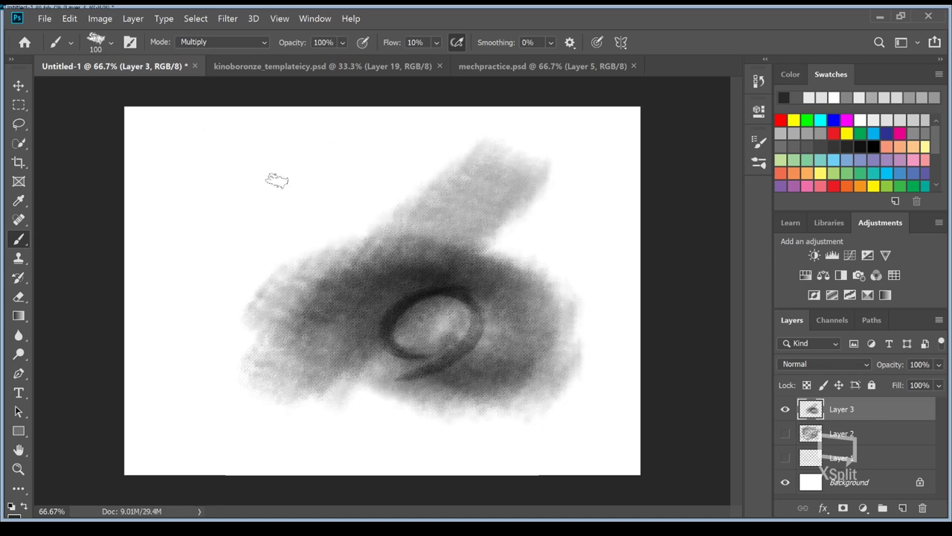
# Step: Paint looping scribbles with a smaller brush, undo them, and add Layer 4
pyautogui.press('[')
pyautogui.press('[')
pyautogui.press('[')
pyautogui.press('[')
pyautogui.press('[')
pyautogui.press('[')
pyautogui.press('[')
pyautogui.moveTo(284, 296)
pyautogui.mouseDown()
pyautogui.moveTo(452, 186)
pyautogui.moveTo(272, 128)
pyautogui.moveTo(352, 397)
pyautogui.moveTo(414, 347)
pyautogui.moveTo(310, 194)
pyautogui.moveTo(402, 305)
pyautogui.moveTo(406, 360)
pyautogui.moveTo(450, 292)
pyautogui.mouseUp()
pyautogui.moveTo(598, 240)
pyautogui.mouseDown()
pyautogui.moveTo(221, 300)
pyautogui.moveTo(433, 284)
pyautogui.moveTo(335, 224)
pyautogui.moveTo(446, 298)
pyautogui.moveTo(224, 416)
pyautogui.moveTo(275, 446)
pyautogui.moveTo(409, 447)
pyautogui.moveTo(547, 361)
pyautogui.mouseUp()
pyautogui.moveTo(291, 247)
pyautogui.mouseDown()
pyautogui.moveTo(223, 357)
pyautogui.moveTo(417, 342)
pyautogui.moveTo(186, 163)
pyautogui.moveTo(427, 126)
pyautogui.moveTo(546, 159)
pyautogui.moveTo(462, 208)
pyautogui.moveTo(416, 409)
pyautogui.moveTo(364, 201)
pyautogui.moveTo(369, 349)
pyautogui.moveTo(253, 346)
pyautogui.moveTo(283, 446)
pyautogui.moveTo(201, 406)
pyautogui.moveTo(153, 451)
pyautogui.moveTo(146, 335)
pyautogui.moveTo(298, 183)
pyautogui.mouseUp()
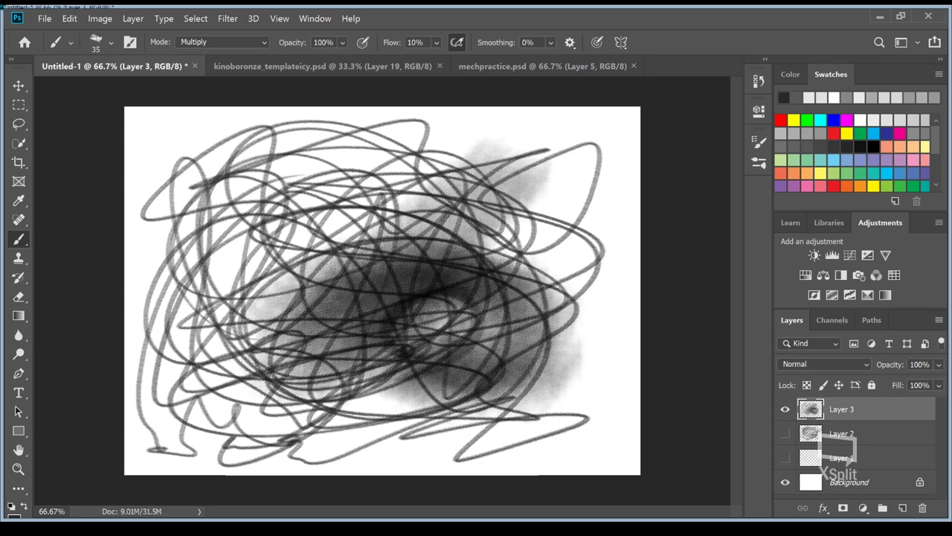
pyautogui.hotkey('ctrl', 'z')
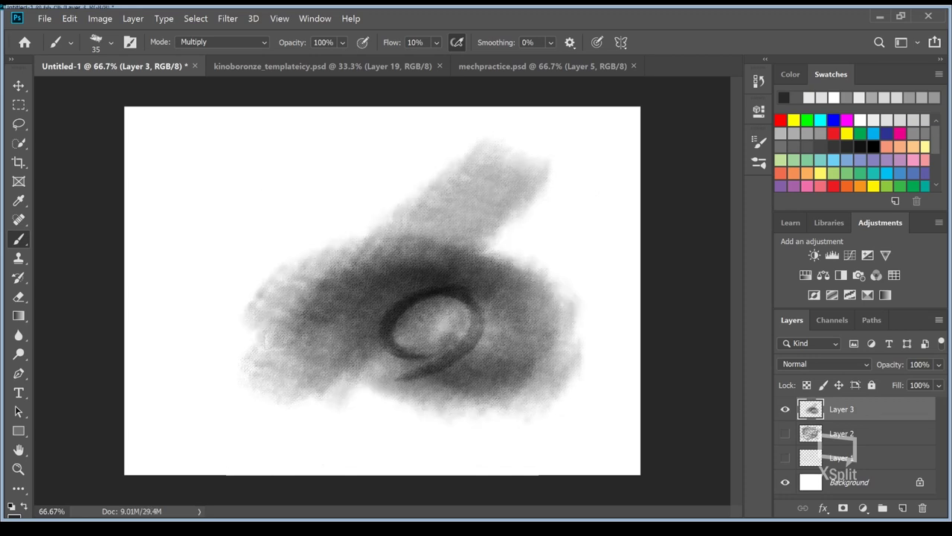
pyautogui.click(902, 508)
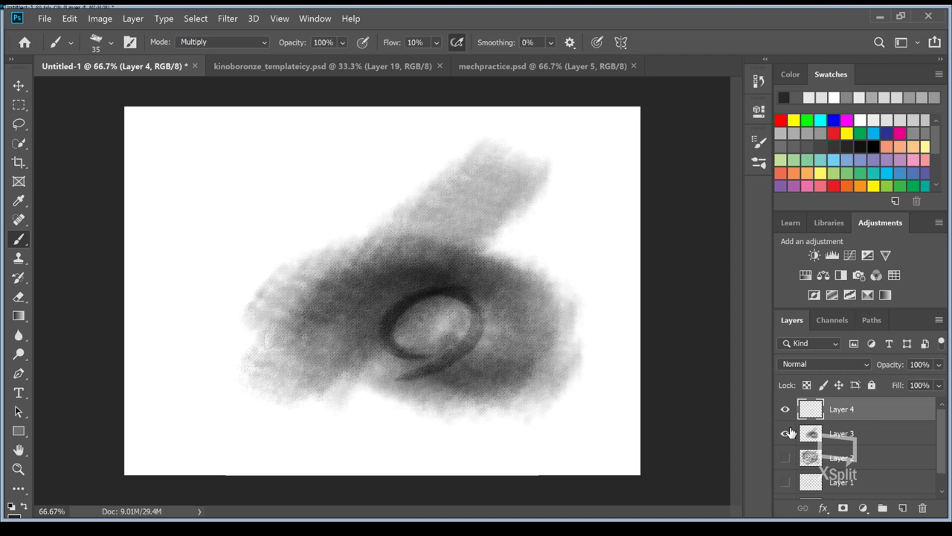
# Step: Hide Layer 3, fill Layer 4 with concentric ellipses, hide it, and set a Normal 70%-flow brush
pyautogui.click(785, 433)
pyautogui.moveTo(160, 363)
pyautogui.mouseDown()
pyautogui.moveTo(422, 159)
pyautogui.moveTo(240, 222)
pyautogui.mouseUp()
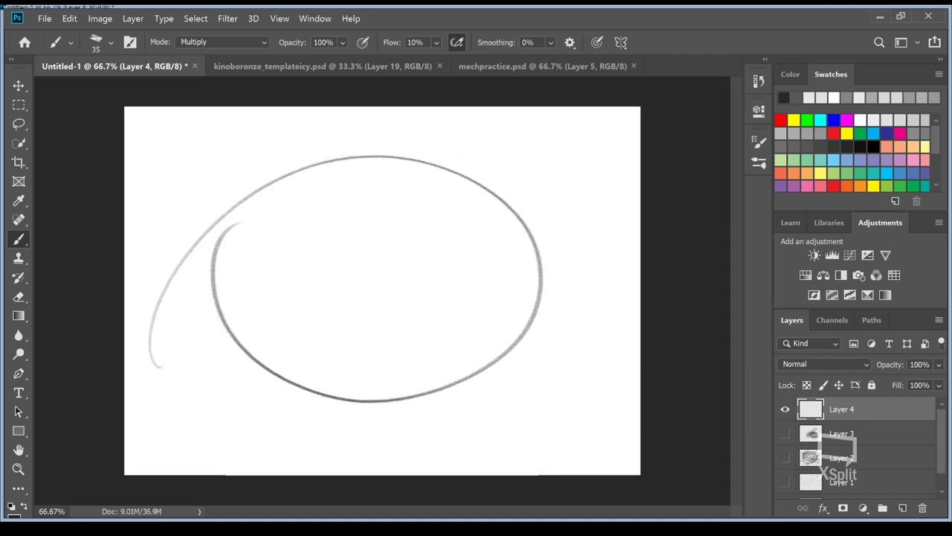
pyautogui.hotkey('ctrl', 'z')
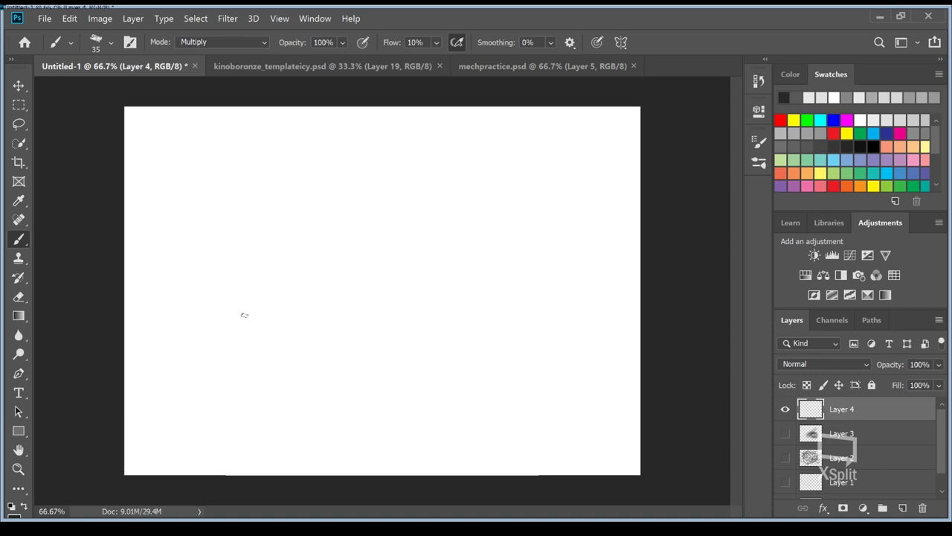
pyautogui.moveTo(495, 415)
pyautogui.mouseDown()
pyautogui.moveTo(240, 213)
pyautogui.moveTo(230, 216)
pyautogui.moveTo(389, 181)
pyautogui.moveTo(366, 232)
pyautogui.moveTo(350, 335)
pyautogui.moveTo(268, 328)
pyautogui.moveTo(350, 277)
pyautogui.mouseUp()
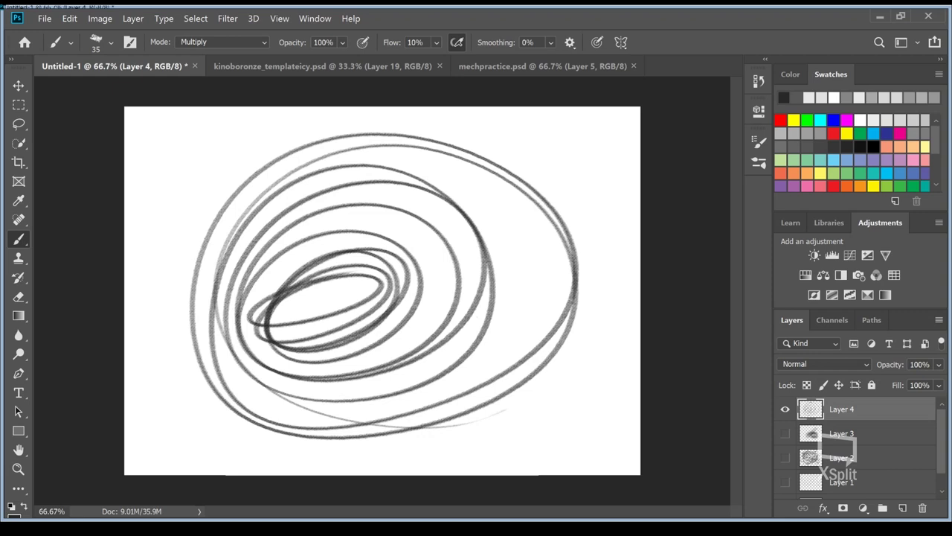
pyautogui.click(785, 410)
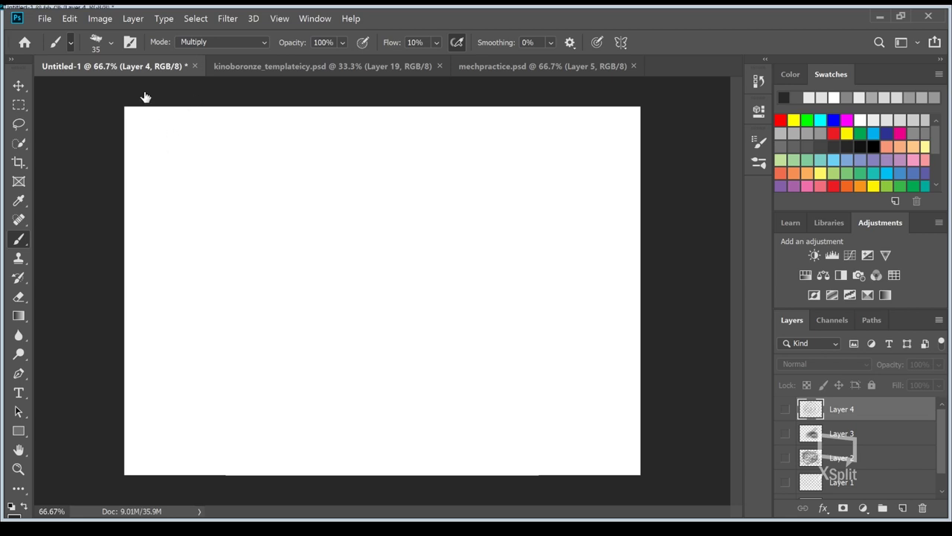
pyautogui.press('.')
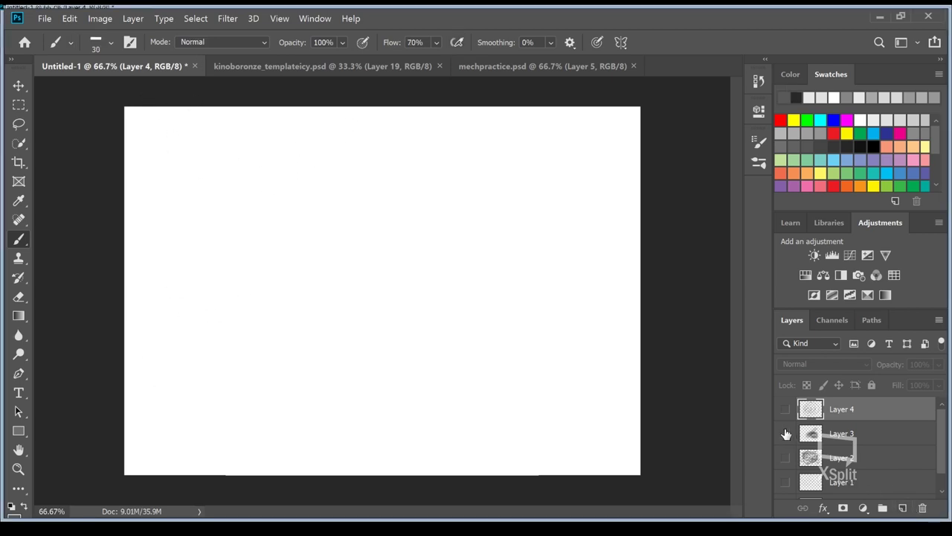
# Step: Add Layer 5 and paint long diagonal grey lines from the middle down to the bottom
pyautogui.click(903, 509)
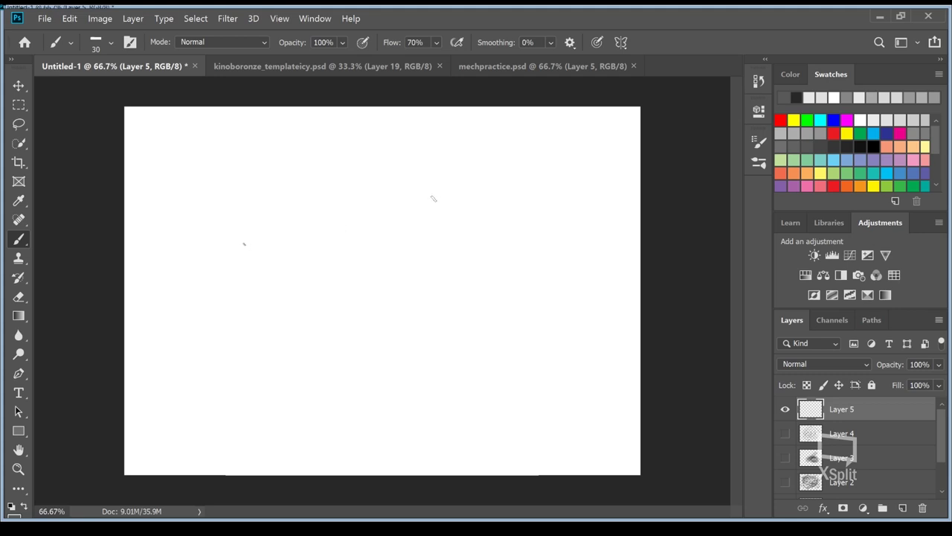
pyautogui.moveTo(240, 246); pyautogui.dragTo(474, 183)
pyautogui.moveTo(427, 265); pyautogui.dragTo(497, 258)
pyautogui.moveTo(210, 306); pyautogui.dragTo(536, 255)
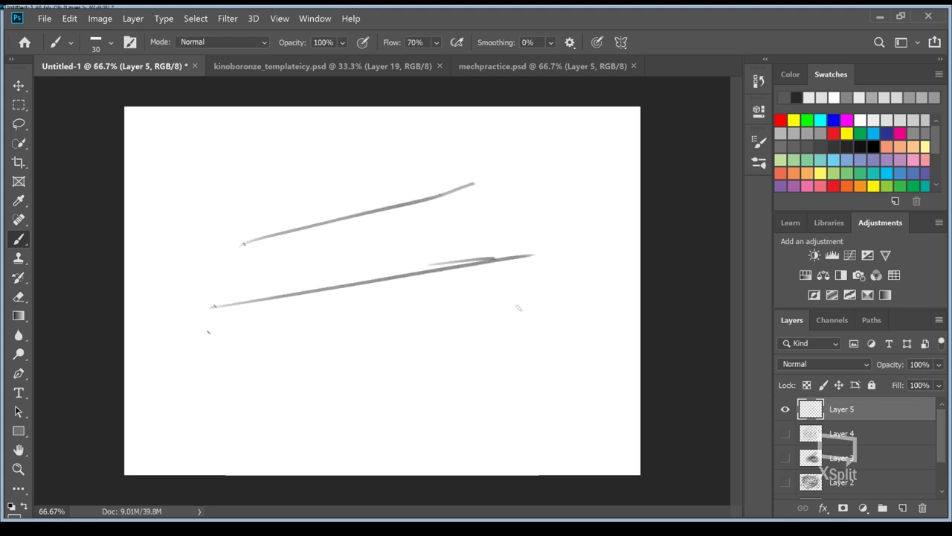
pyautogui.moveTo(208, 332); pyautogui.dragTo(602, 306)
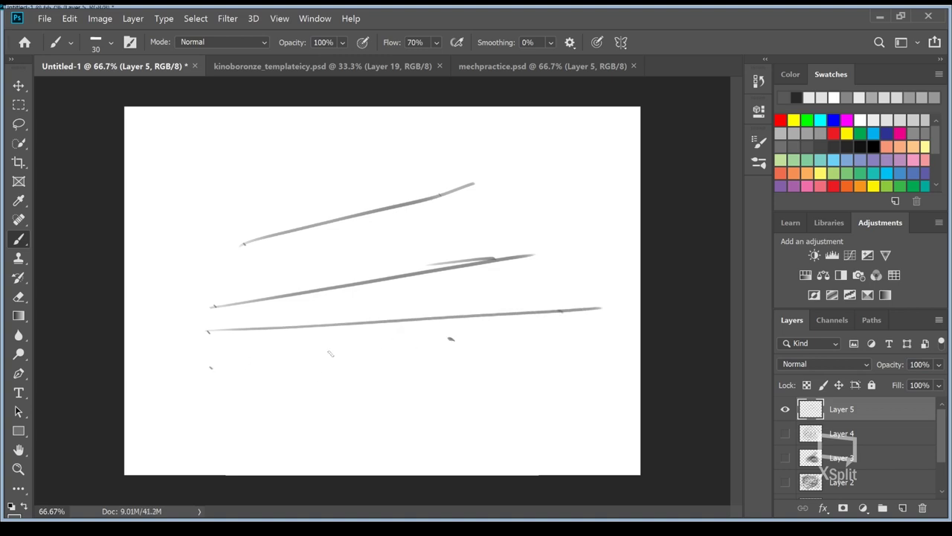
pyautogui.moveTo(210, 369); pyautogui.dragTo(474, 339)
pyautogui.moveTo(212, 409); pyautogui.dragTo(495, 365)
pyautogui.moveTo(208, 436); pyautogui.dragTo(475, 388)
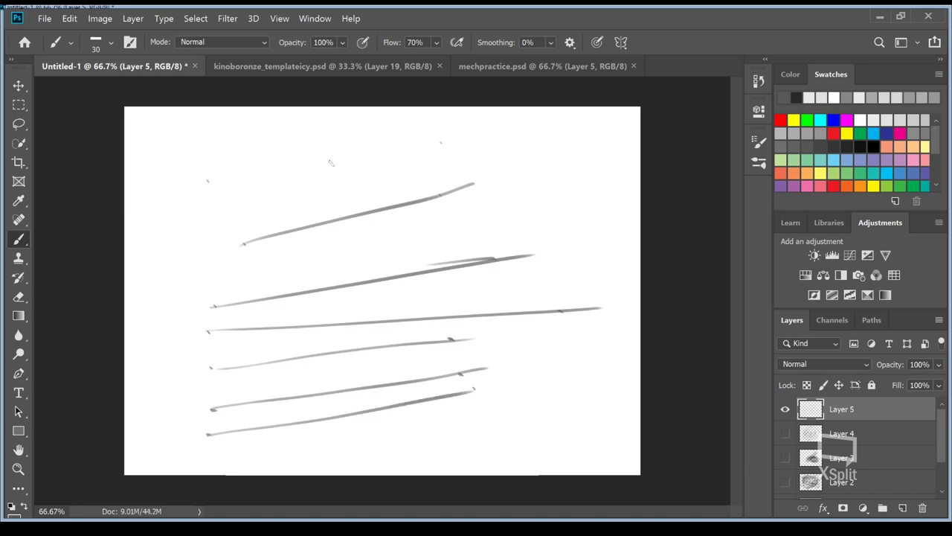
# Step: Add more diagonal lines at the top, right and bottom, undoing a squiggle at left
pyautogui.moveTo(206, 181); pyautogui.dragTo(448, 139)
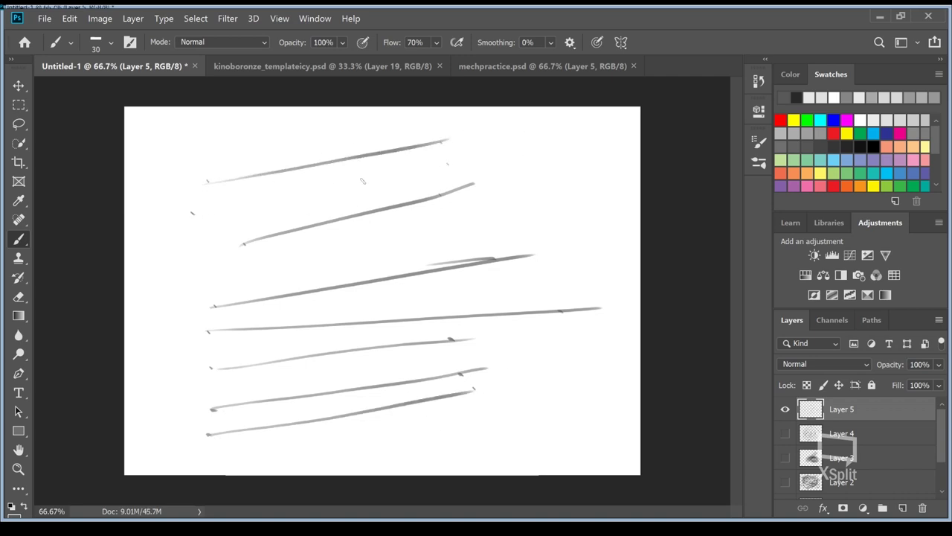
pyautogui.moveTo(190, 212); pyautogui.dragTo(484, 151)
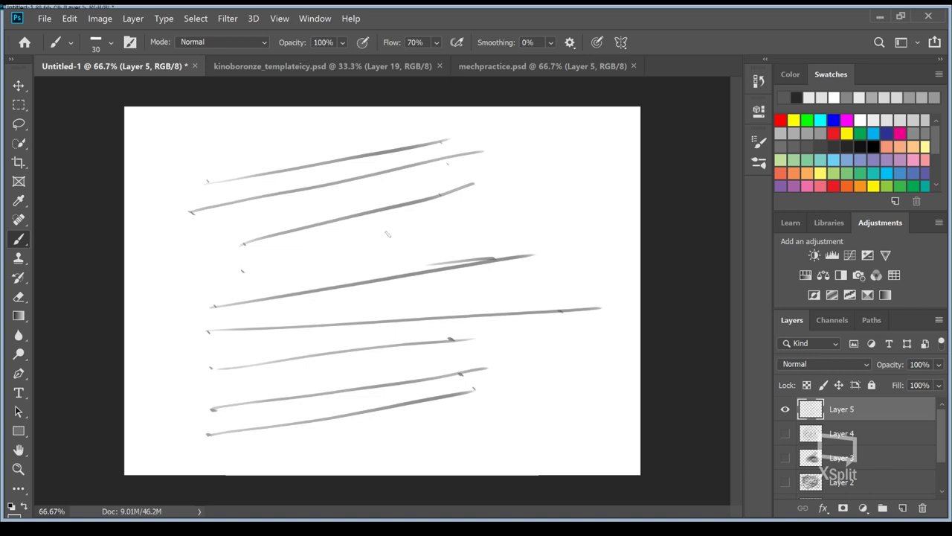
pyautogui.moveTo(240, 272); pyautogui.dragTo(445, 221)
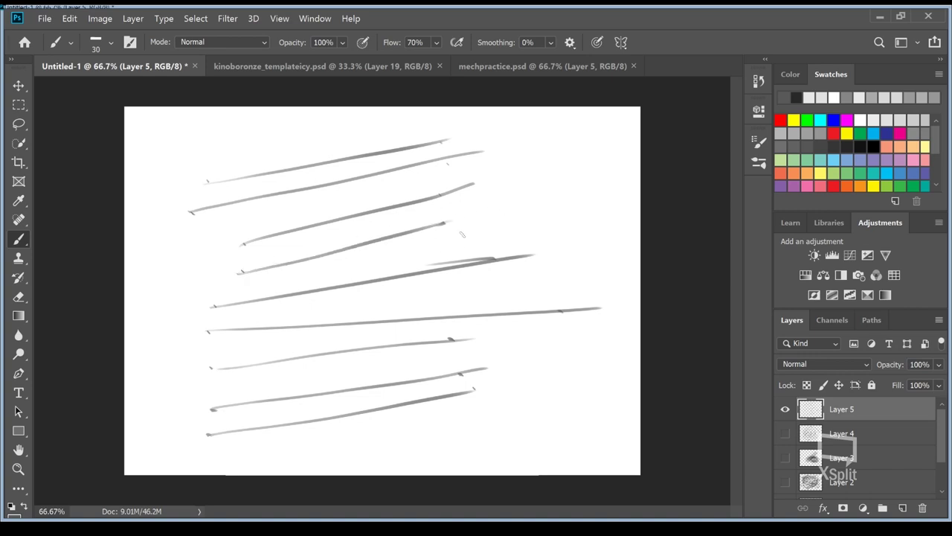
pyautogui.moveTo(460, 236); pyautogui.dragTo(629, 231)
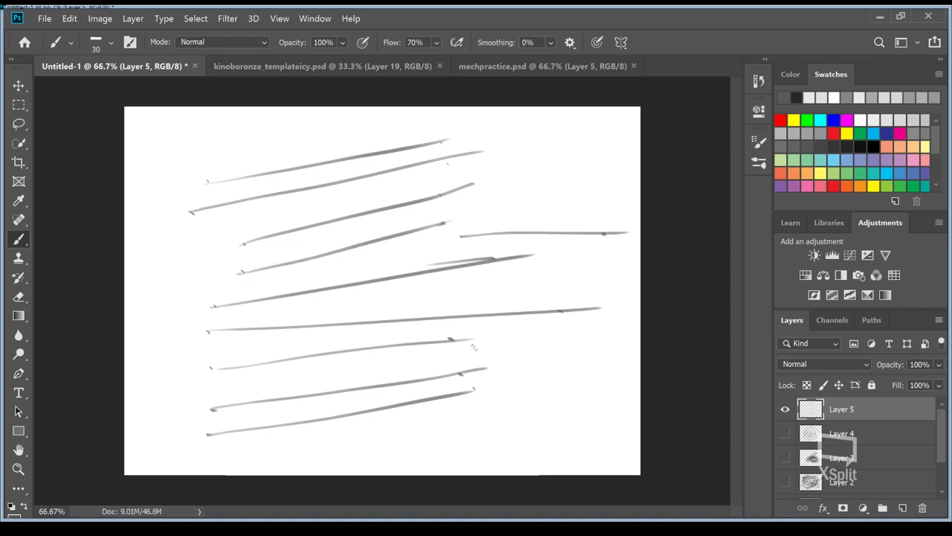
pyautogui.moveTo(419, 363); pyautogui.dragTo(602, 339)
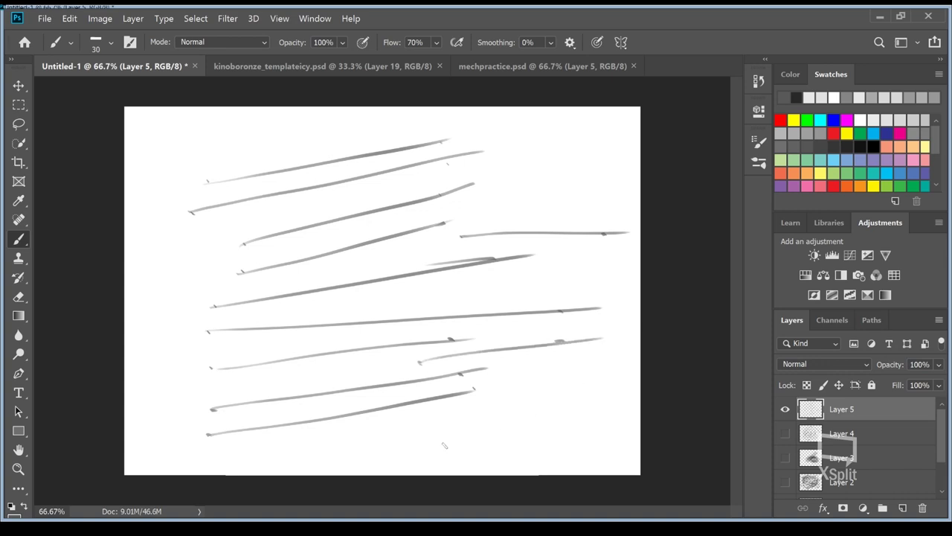
pyautogui.moveTo(439, 453); pyautogui.dragTo(587, 396)
pyautogui.click(320, 450)
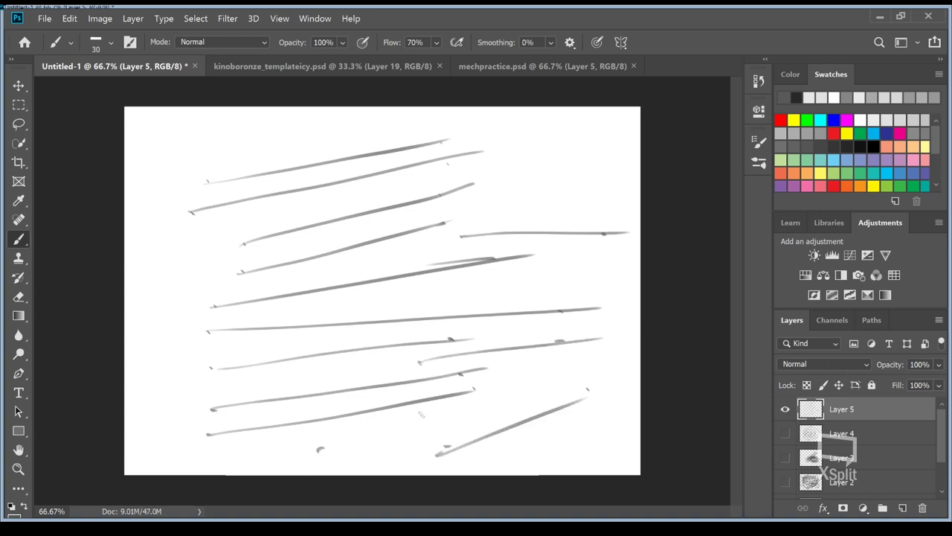
pyautogui.moveTo(337, 445); pyautogui.dragTo(488, 389)
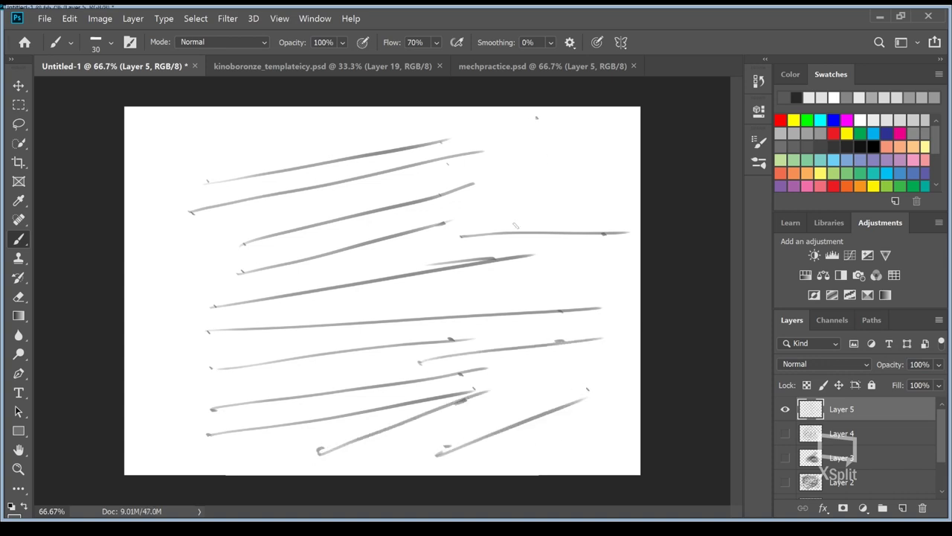
pyautogui.moveTo(490, 213); pyautogui.dragTo(547, 104)
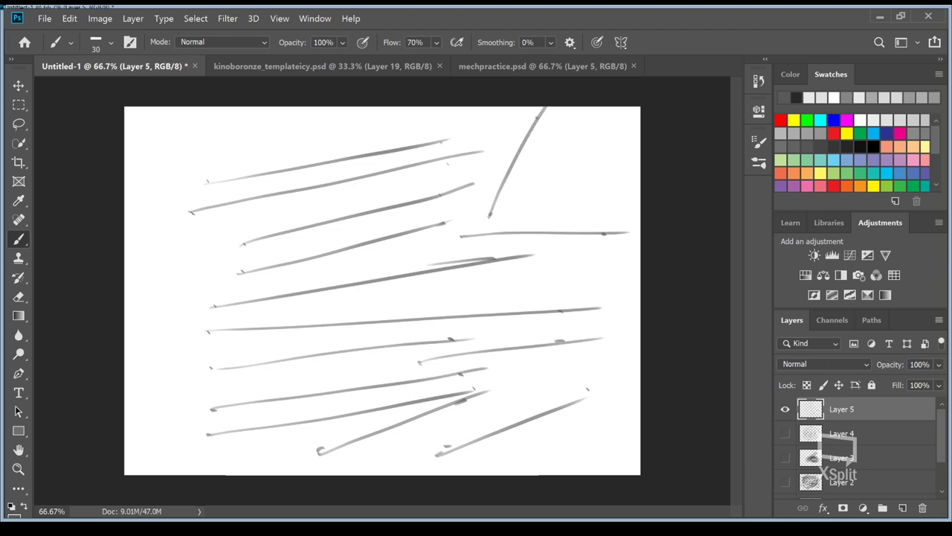
pyautogui.moveTo(158, 273)
pyautogui.mouseDown()
pyautogui.moveTo(212, 386)
pyautogui.moveTo(309, 334)
pyautogui.mouseUp()
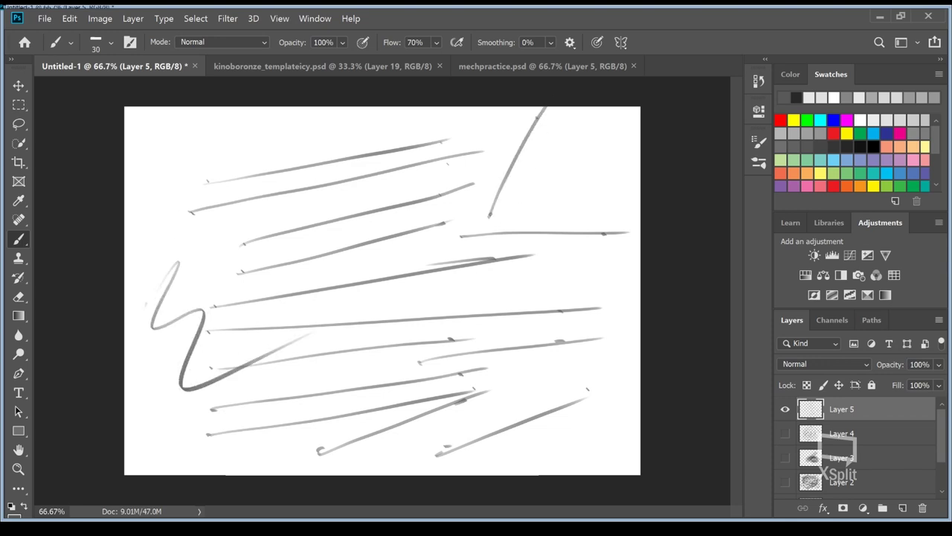
pyautogui.hotkey('ctrl', 'z')
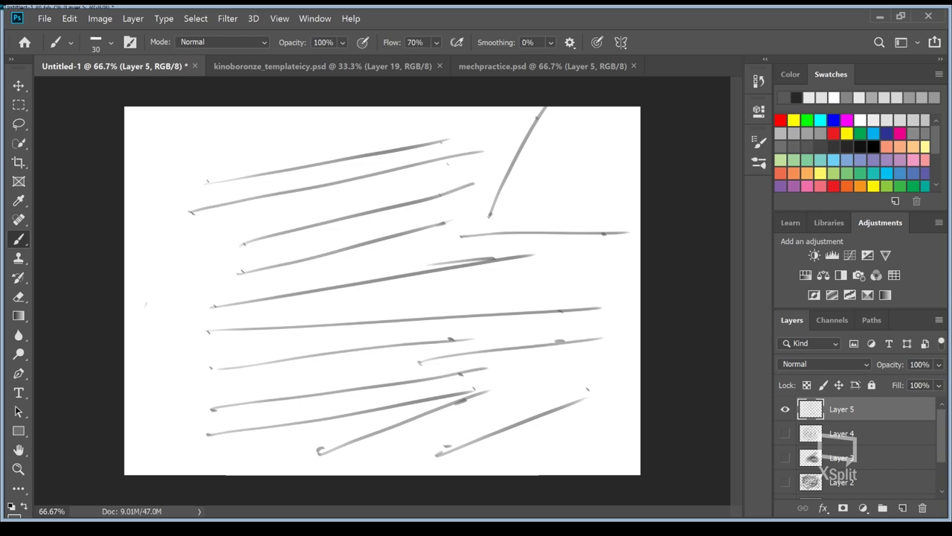
# Step: Hide Layer 5, add Layer 6, and draw one long thin diagonal line from upper left
pyautogui.click(785, 415)
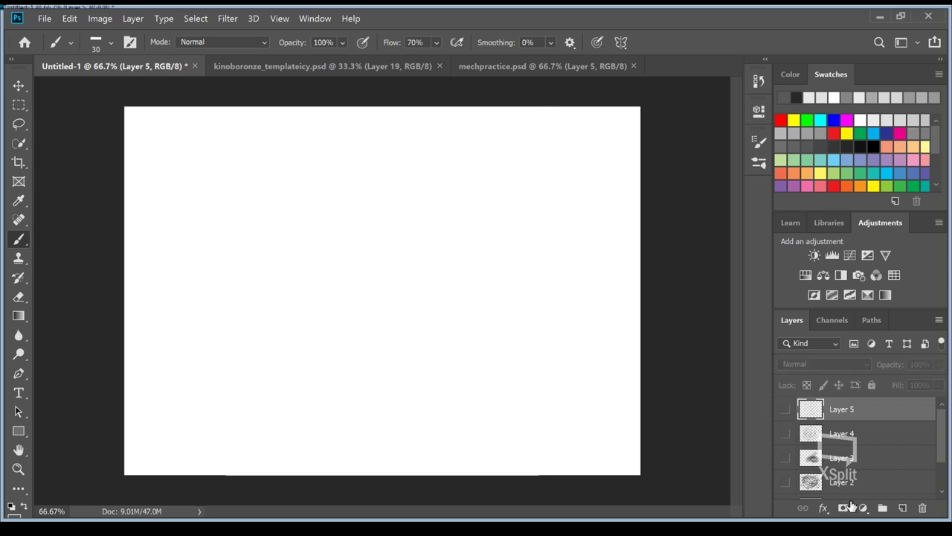
pyautogui.click(902, 507)
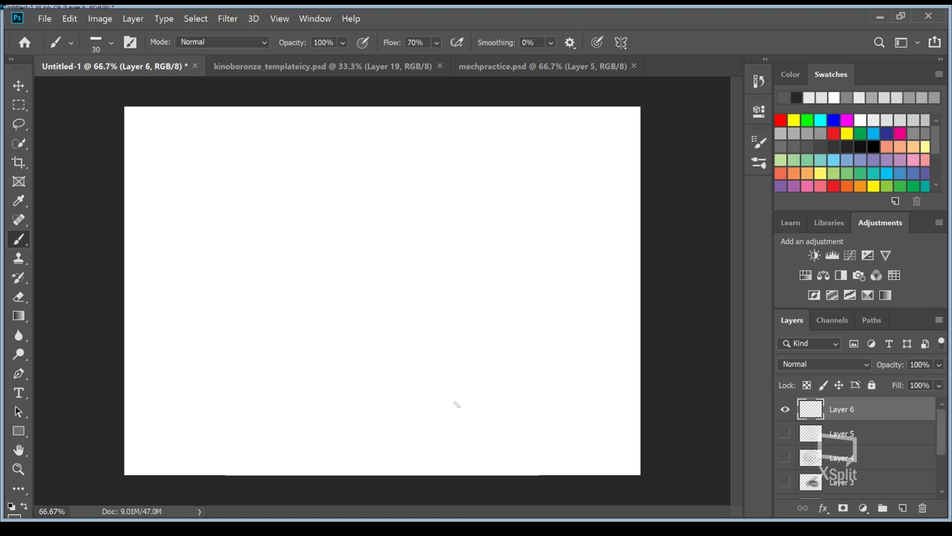
pyautogui.moveTo(459, 405); pyautogui.dragTo(190, 155)
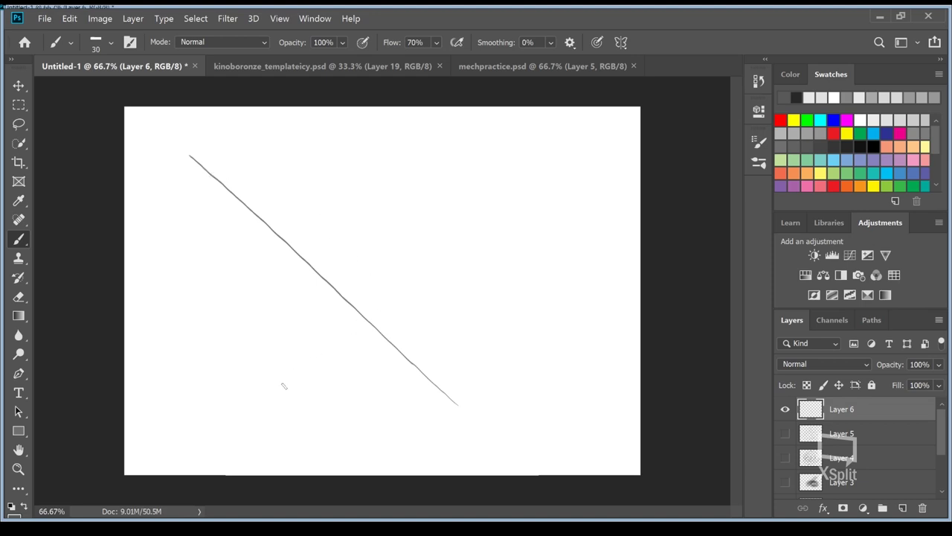
# Step: Cross the first diagonal with a second, add three horizontal strokes at right, and set brush size 80
pyautogui.moveTo(242, 415); pyautogui.dragTo(459, 148)
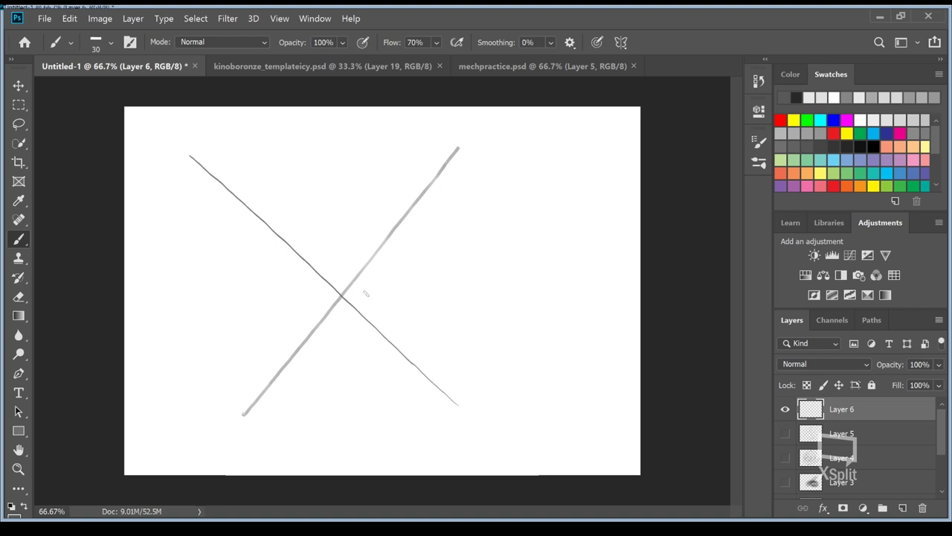
pyautogui.moveTo(369, 296); pyautogui.dragTo(608, 230)
pyautogui.moveTo(390, 314); pyautogui.dragTo(614, 296)
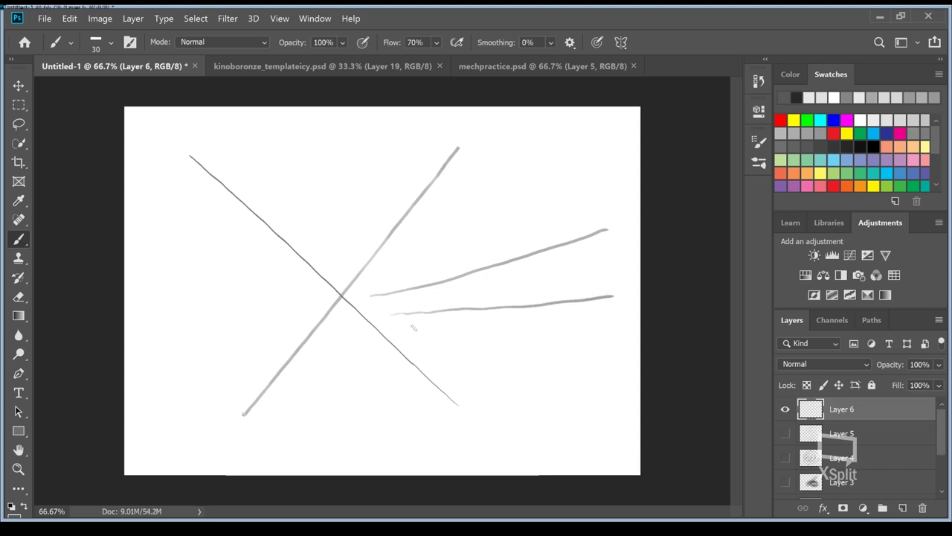
pyautogui.moveTo(393, 322); pyautogui.dragTo(619, 317)
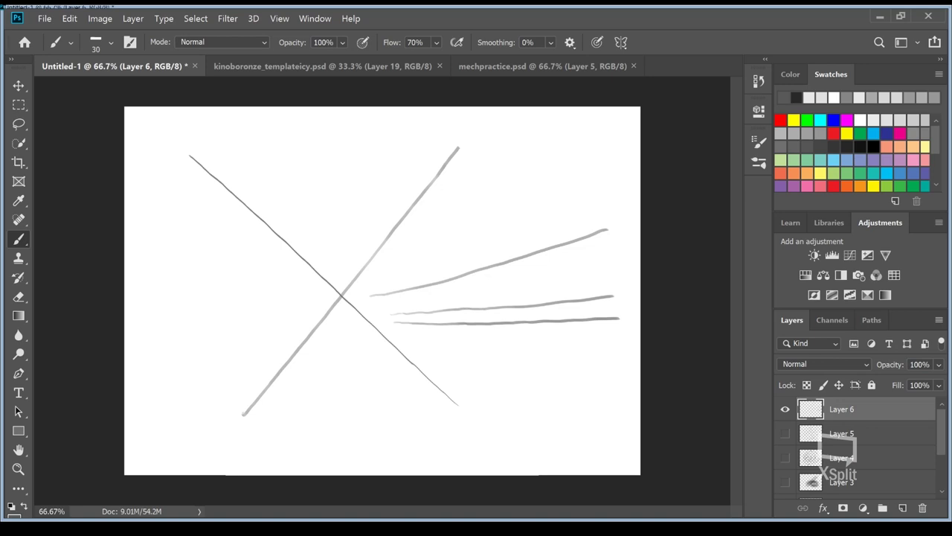
pyautogui.press(']')
pyautogui.press(']')
pyautogui.press(']')
pyautogui.press(']')
pyautogui.press(']')
# Step: Paint large looping curves and two broad grey bands across the top of Layer 6
pyautogui.moveTo(162, 346)
pyautogui.mouseDown()
pyautogui.moveTo(182, 252)
pyautogui.moveTo(265, 183)
pyautogui.moveTo(326, 197)
pyautogui.moveTo(320, 264)
pyautogui.moveTo(232, 354)
pyautogui.moveTo(250, 384)
pyautogui.moveTo(350, 400)
pyautogui.moveTo(391, 407)
pyautogui.mouseUp()
pyautogui.moveTo(406, 441)
pyautogui.mouseDown()
pyautogui.moveTo(331, 469)
pyautogui.moveTo(228, 438)
pyautogui.moveTo(213, 335)
pyautogui.moveTo(319, 304)
pyautogui.moveTo(416, 369)
pyautogui.moveTo(506, 307)
pyautogui.moveTo(492, 189)
pyautogui.moveTo(382, 173)
pyautogui.moveTo(268, 253)
pyautogui.moveTo(219, 337)
pyautogui.moveTo(296, 381)
pyautogui.moveTo(401, 403)
pyautogui.moveTo(271, 467)
pyautogui.moveTo(163, 386)
pyautogui.moveTo(153, 259)
pyautogui.moveTo(247, 165)
pyautogui.moveTo(360, 178)
pyautogui.moveTo(439, 273)
pyautogui.moveTo(572, 336)
pyautogui.moveTo(480, 418)
pyautogui.moveTo(387, 428)
pyautogui.mouseUp()
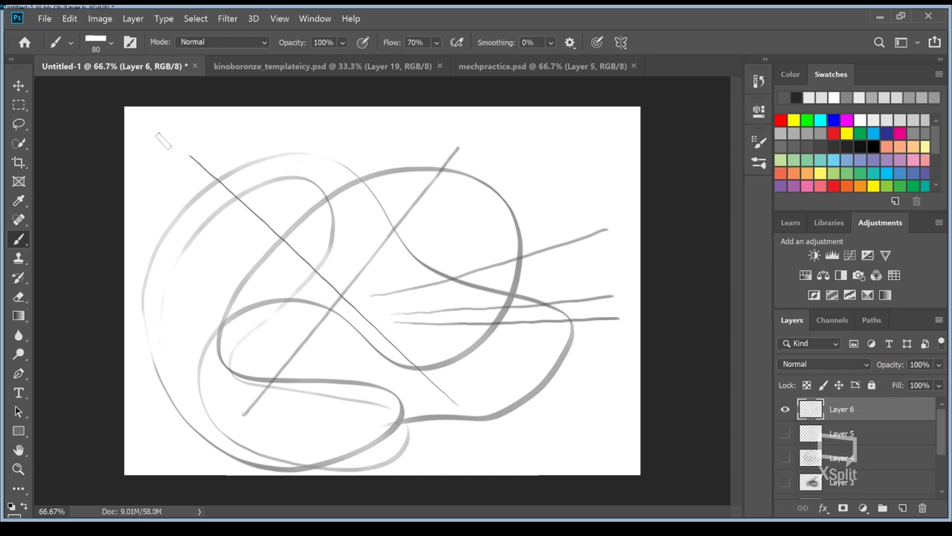
pyautogui.moveTo(197, 138); pyautogui.dragTo(539, 132)
pyautogui.moveTo(148, 208); pyautogui.dragTo(598, 177)
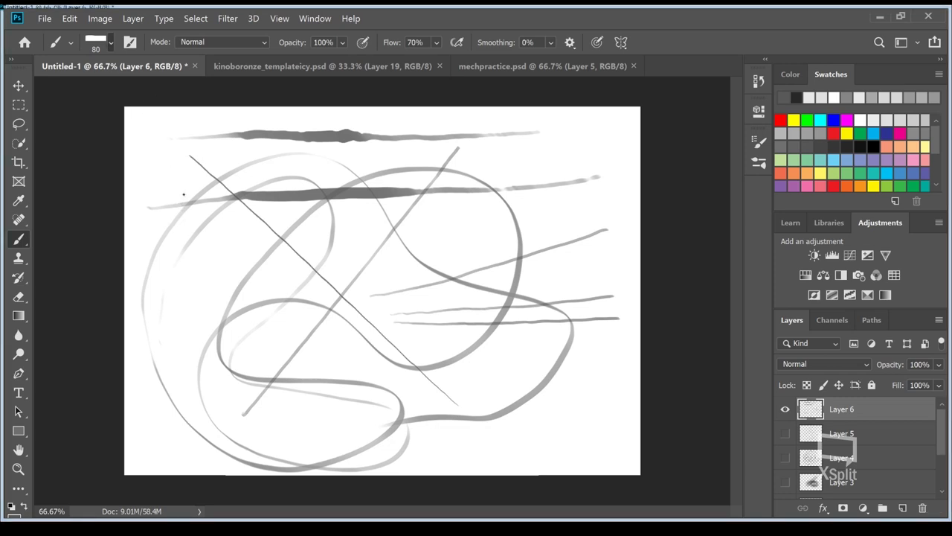
# Step: Switch to a round brush tip, try a thick dark looping stroke, and undo it
pyautogui.press('.')
pyautogui.moveTo(240, 355)
pyautogui.mouseDown()
pyautogui.moveTo(405, 262)
pyautogui.moveTo(259, 344)
pyautogui.moveTo(439, 271)
pyautogui.moveTo(145, 453)
pyautogui.mouseUp()
pyautogui.hotkey('ctrl', 'z')
pyautogui.hotkey('ctrl', 'z')
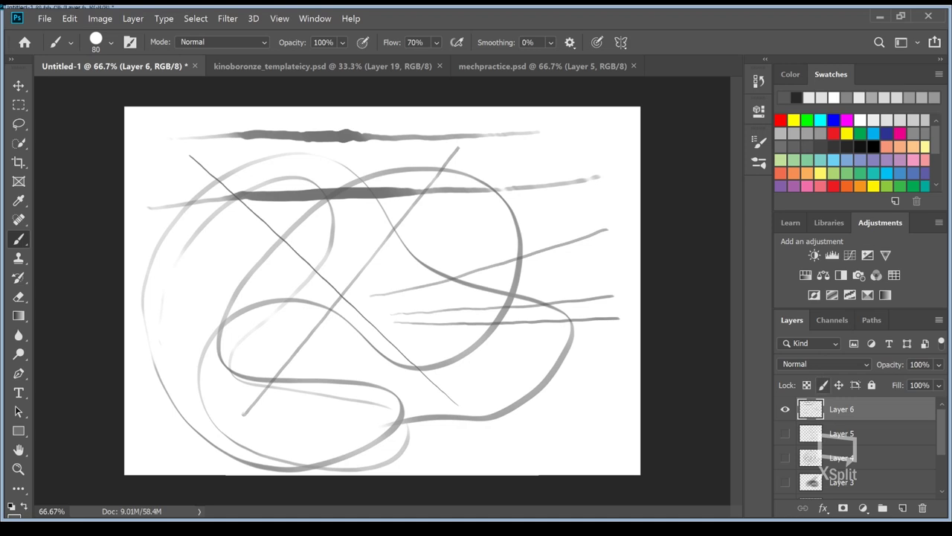
# Step: Hide Layer 6, add empty Layer 7, and switch to the flat 150 brush at 100% flow
pyautogui.click(785, 409)
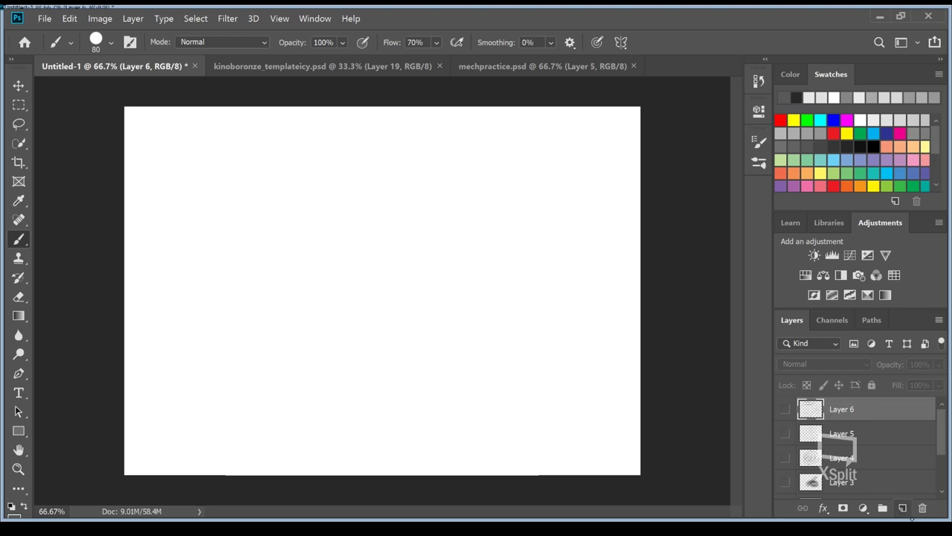
pyautogui.click(902, 507)
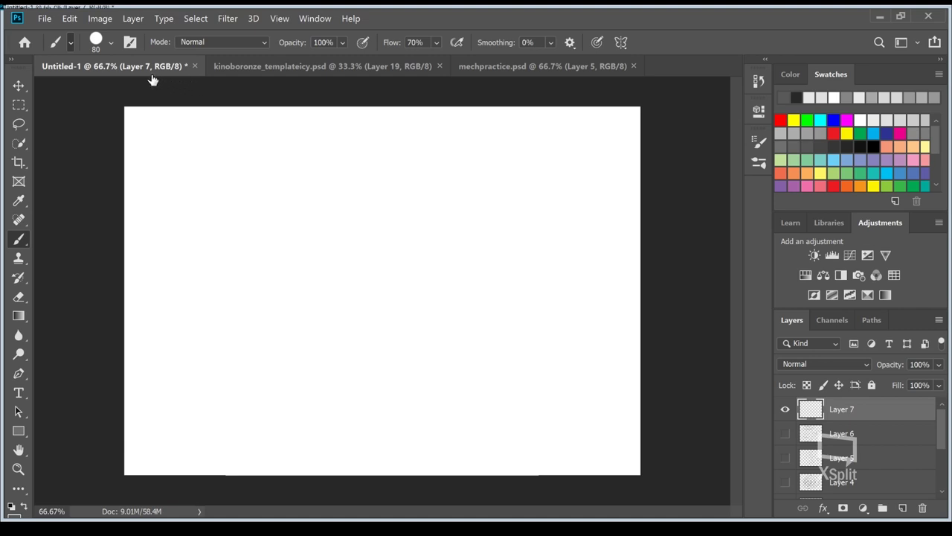
pyautogui.press('.')
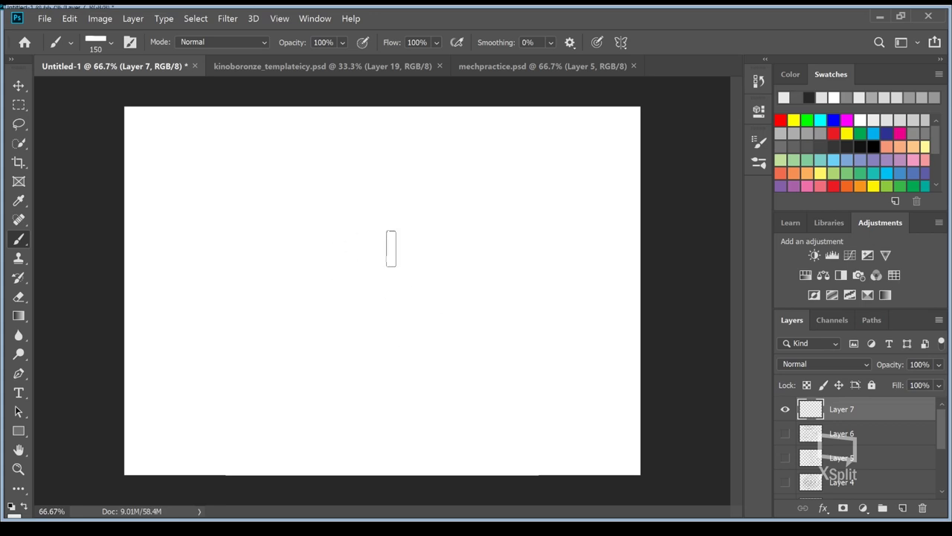
# Step: Paint the figure's light-grey head, shoulders, torso and leg down to the canvas bottom on Layer 7
pyautogui.moveTo(354, 197)
pyautogui.mouseDown()
pyautogui.moveTo(350, 164)
pyautogui.moveTo(367, 169)
pyautogui.moveTo(345, 171)
pyautogui.mouseUp()
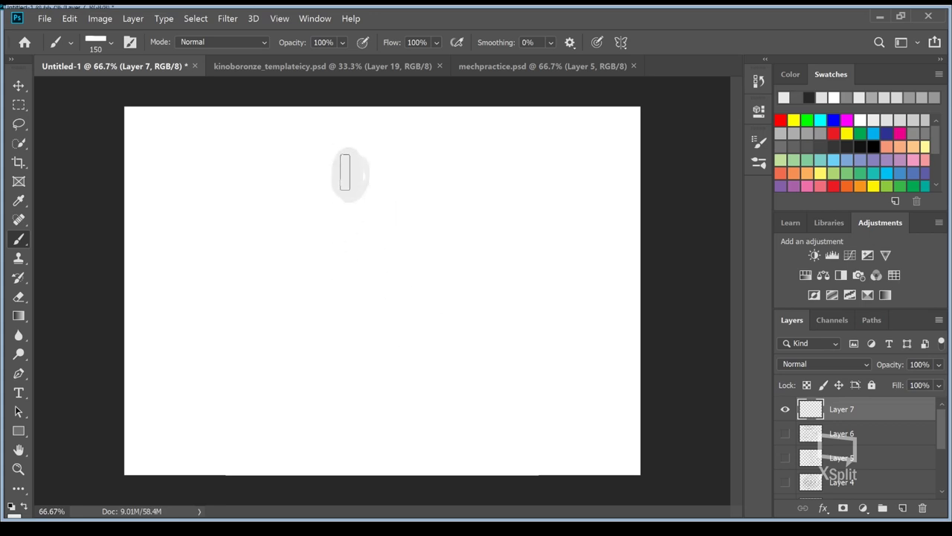
pyautogui.moveTo(340, 228); pyautogui.dragTo(397, 213)
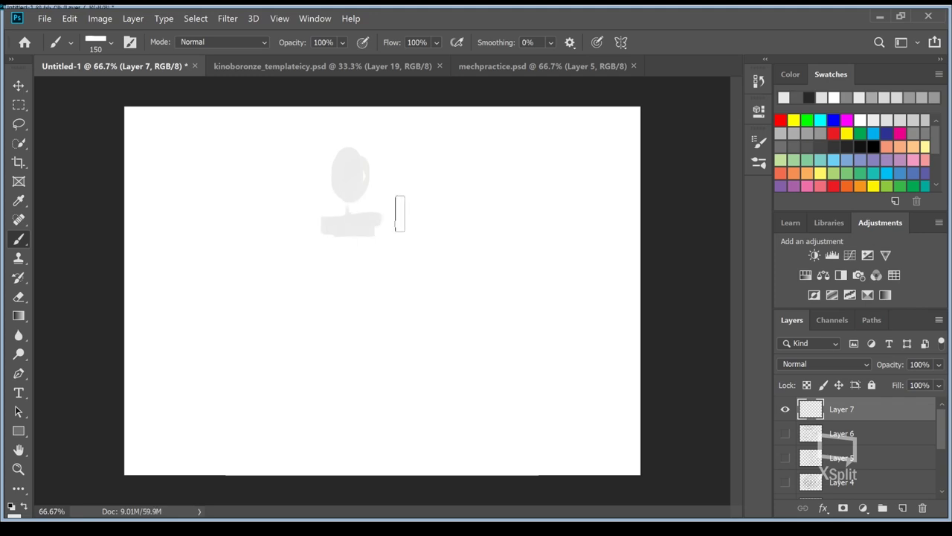
pyautogui.moveTo(346, 235)
pyautogui.mouseDown()
pyautogui.moveTo(360, 281)
pyautogui.moveTo(373, 231)
pyautogui.moveTo(344, 238)
pyautogui.moveTo(377, 258)
pyautogui.moveTo(366, 289)
pyautogui.moveTo(359, 247)
pyautogui.moveTo(365, 262)
pyautogui.moveTo(349, 258)
pyautogui.moveTo(351, 269)
pyautogui.moveTo(373, 241)
pyautogui.moveTo(355, 238)
pyautogui.moveTo(364, 282)
pyautogui.moveTo(381, 239)
pyautogui.moveTo(355, 238)
pyautogui.moveTo(342, 259)
pyautogui.moveTo(361, 298)
pyautogui.moveTo(374, 295)
pyautogui.moveTo(366, 312)
pyautogui.moveTo(362, 275)
pyautogui.moveTo(347, 305)
pyautogui.mouseUp()
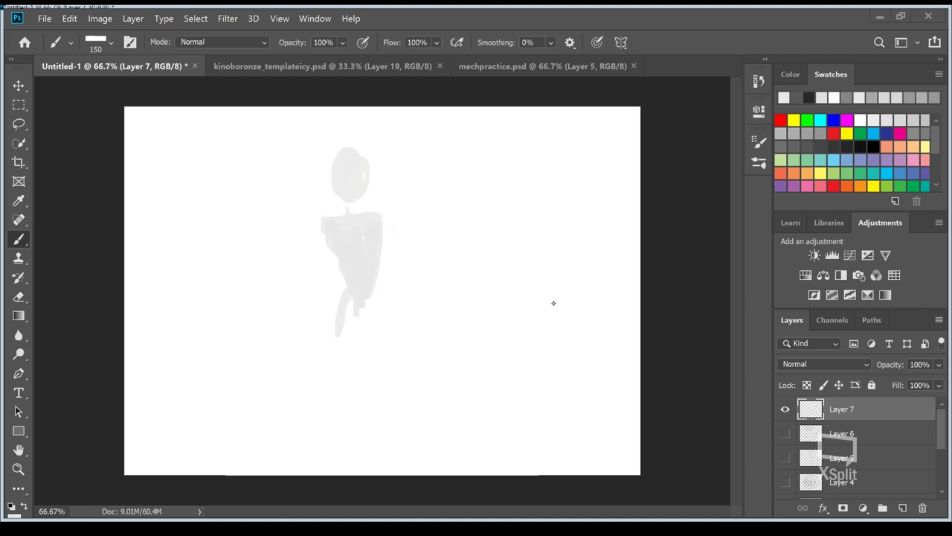
pyautogui.moveTo(342, 319)
pyautogui.mouseDown()
pyautogui.moveTo(335, 346)
pyautogui.moveTo(347, 327)
pyautogui.moveTo(326, 404)
pyautogui.moveTo(359, 302)
pyautogui.moveTo(373, 322)
pyautogui.moveTo(374, 279)
pyautogui.moveTo(367, 356)
pyautogui.moveTo(364, 302)
pyautogui.moveTo(379, 397)
pyautogui.moveTo(369, 399)
pyautogui.moveTo(358, 307)
pyautogui.moveTo(367, 325)
pyautogui.moveTo(348, 382)
pyautogui.moveTo(312, 436)
pyautogui.moveTo(368, 329)
pyautogui.moveTo(352, 336)
pyautogui.moveTo(322, 456)
pyautogui.moveTo(318, 426)
pyautogui.moveTo(375, 409)
pyautogui.moveTo(369, 422)
pyautogui.moveTo(385, 441)
pyautogui.moveTo(374, 407)
pyautogui.moveTo(395, 440)
pyautogui.mouseUp()
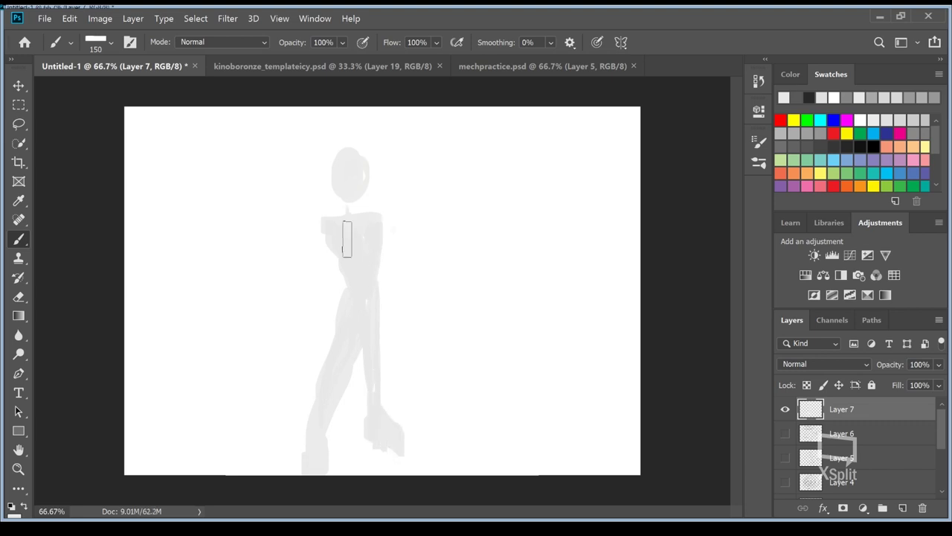
# Step: Add a raised arm, a hand on the hip and a long diagonal sword past the head
pyautogui.moveTo(329, 229)
pyautogui.mouseDown()
pyautogui.moveTo(297, 231)
pyautogui.moveTo(306, 186)
pyautogui.moveTo(310, 205)
pyautogui.mouseUp()
pyautogui.moveTo(392, 229)
pyautogui.mouseDown()
pyautogui.moveTo(412, 245)
pyautogui.moveTo(385, 289)
pyautogui.mouseUp()
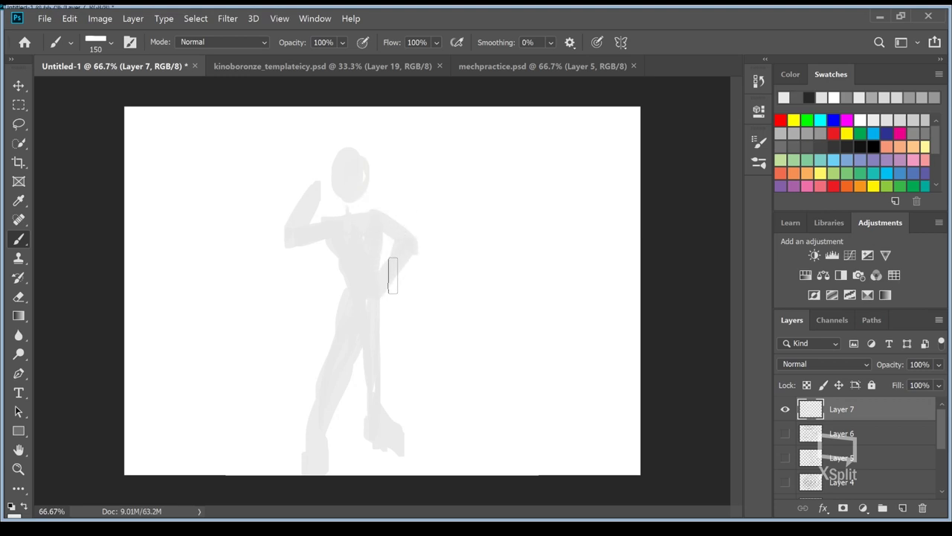
pyautogui.moveTo(277, 165); pyautogui.dragTo(429, 350)
pyautogui.moveTo(295, 181)
pyautogui.mouseDown()
pyautogui.moveTo(263, 150)
pyautogui.moveTo(374, 279)
pyautogui.moveTo(322, 195)
pyautogui.moveTo(326, 186)
pyautogui.moveTo(360, 181)
pyautogui.moveTo(347, 191)
pyautogui.moveTo(360, 193)
pyautogui.moveTo(353, 219)
pyautogui.moveTo(343, 205)
pyautogui.moveTo(352, 159)
pyautogui.mouseUp()
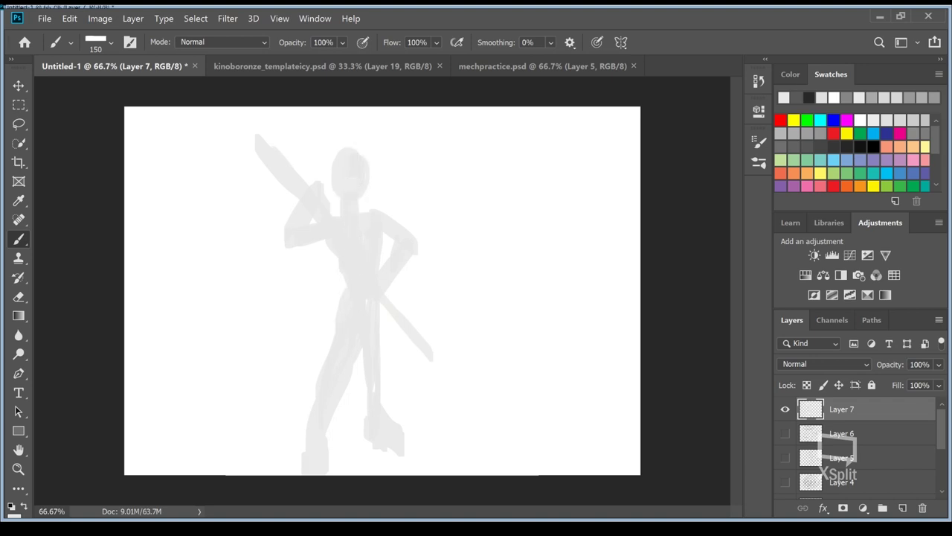
# Step: Nudge the grey figure slightly upward and add a new empty layer above it
pyautogui.press('v')
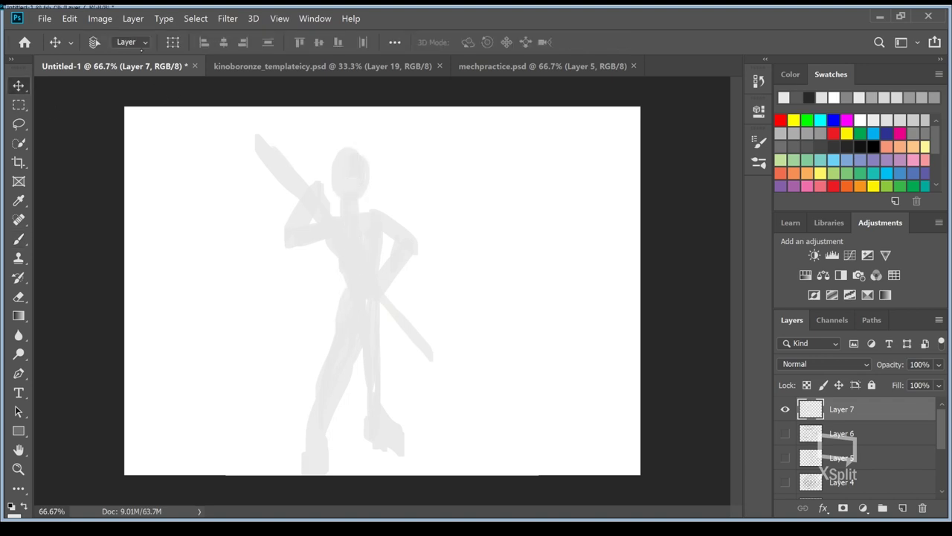
pyautogui.moveTo(350, 272); pyautogui.dragTo(353, 259)
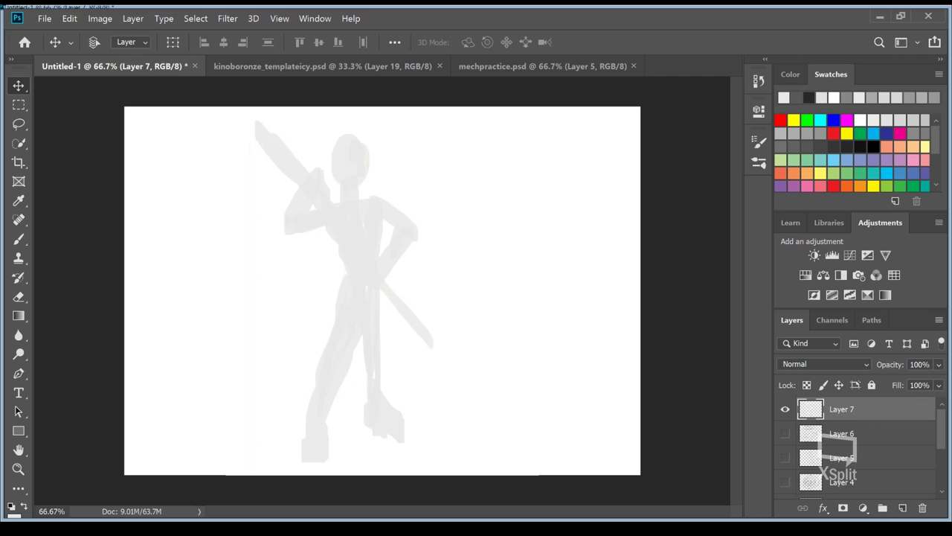
pyautogui.click(902, 507)
# Step: Set up the Brush at 30 px size with 70% flow for line work
pyautogui.click(19, 239)
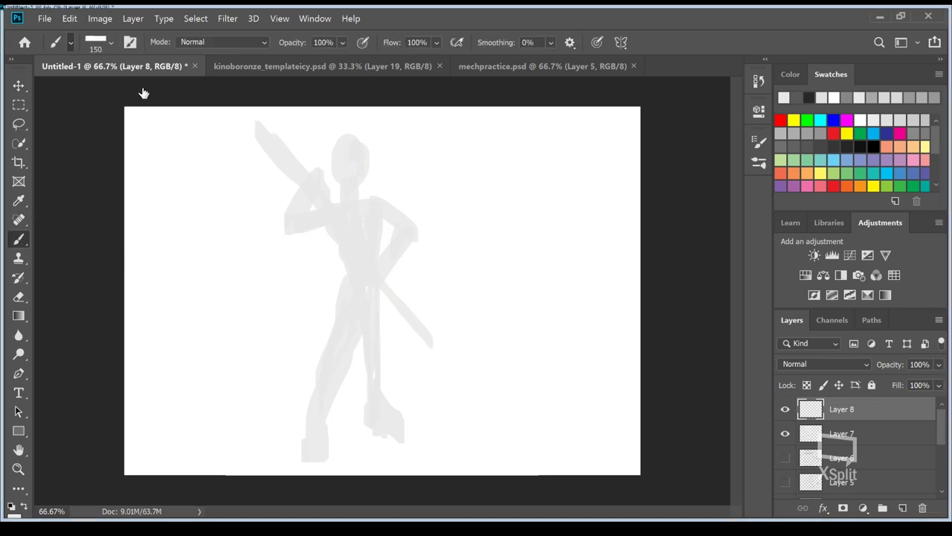
pyautogui.press('[')
pyautogui.press('[')
pyautogui.press('[')
pyautogui.press('[')
pyautogui.press('[')
pyautogui.press('[')
pyautogui.press('[')
pyautogui.press('[')
pyautogui.press('[')
pyautogui.hotkey('shift', '7')
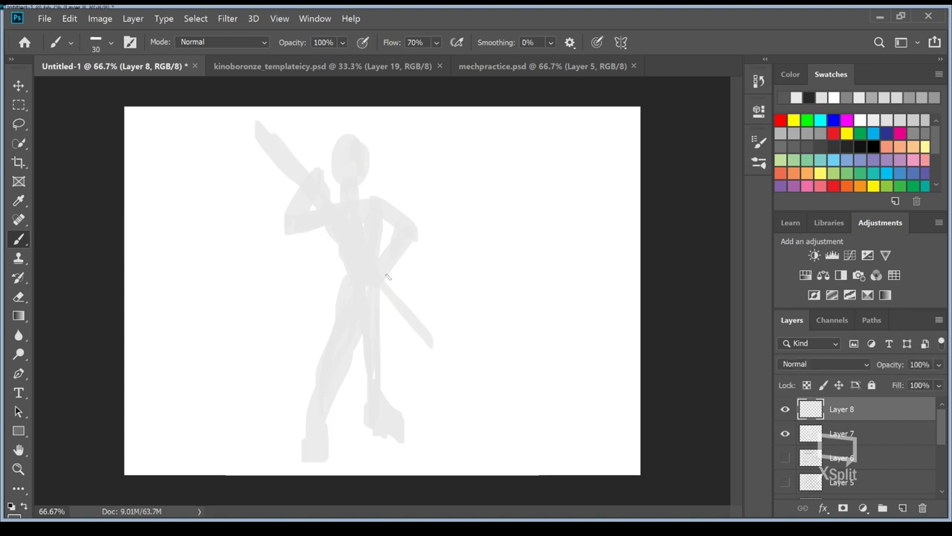
# Step: Draw a grey line down the torso's edge, then settle the brush back at 30 px
pyautogui.moveTo(369, 201); pyautogui.dragTo(383, 268)
pyautogui.press('[')
pyautogui.press(']')
pyautogui.press(']')
pyautogui.press(']')
pyautogui.press(']')
pyautogui.press(']')
pyautogui.press(']')
pyautogui.press(']')
pyautogui.press(']')
pyautogui.press(']')
pyautogui.press(']')
pyautogui.press(']')
pyautogui.press(']')
pyautogui.press(']')
pyautogui.press(']')
pyautogui.press(']')
pyautogui.press(']')
pyautogui.press(']')
pyautogui.press(']')
pyautogui.press(']')
pyautogui.press('[')
pyautogui.press('[')
pyautogui.press('[')
pyautogui.press('[')
pyautogui.press('[')
pyautogui.press('[')
pyautogui.press('[')
pyautogui.press('[')
pyautogui.press('[')
pyautogui.press('[')
pyautogui.press('[')
pyautogui.press('[')
pyautogui.press('[')
pyautogui.press('[')
pyautogui.press('[')
pyautogui.press('[')
pyautogui.press(']')
pyautogui.press(']')
pyautogui.press(']')
pyautogui.press(']')
pyautogui.press(']')
pyautogui.press(']')
pyautogui.press(']')
pyautogui.press(']')
pyautogui.press(']')
pyautogui.press(']')
pyautogui.press(']')
pyautogui.press(']')
pyautogui.press(']')
pyautogui.press('[')
pyautogui.press('[')
pyautogui.press('[')
pyautogui.press('[')
pyautogui.press('[')
pyautogui.press('[')
pyautogui.press('[')
pyautogui.press('[')
pyautogui.press('[')
pyautogui.press('[')
pyautogui.press('[')
pyautogui.press('[')
pyautogui.press('[')
pyautogui.press('[')
pyautogui.press('[')
pyautogui.press(']')
pyautogui.press('[')
# Step: Sketch the waist-to-hip curve and the left leg's outlines down to the foot
pyautogui.moveTo(346, 278); pyautogui.dragTo(372, 302)
pyautogui.moveTo(369, 299)
pyautogui.mouseDown()
pyautogui.moveTo(346, 344)
pyautogui.moveTo(367, 305)
pyautogui.moveTo(343, 348)
pyautogui.mouseUp()
pyautogui.moveTo(346, 275); pyautogui.dragTo(332, 340)
pyautogui.moveTo(340, 297); pyautogui.dragTo(315, 408)
pyautogui.moveTo(320, 350)
pyautogui.mouseDown()
pyautogui.moveTo(344, 366)
pyautogui.moveTo(318, 422)
pyautogui.mouseUp()
pyautogui.moveTo(321, 353)
pyautogui.mouseDown()
pyautogui.moveTo(310, 383)
pyautogui.moveTo(314, 431)
pyautogui.moveTo(324, 430)
pyautogui.mouseUp()
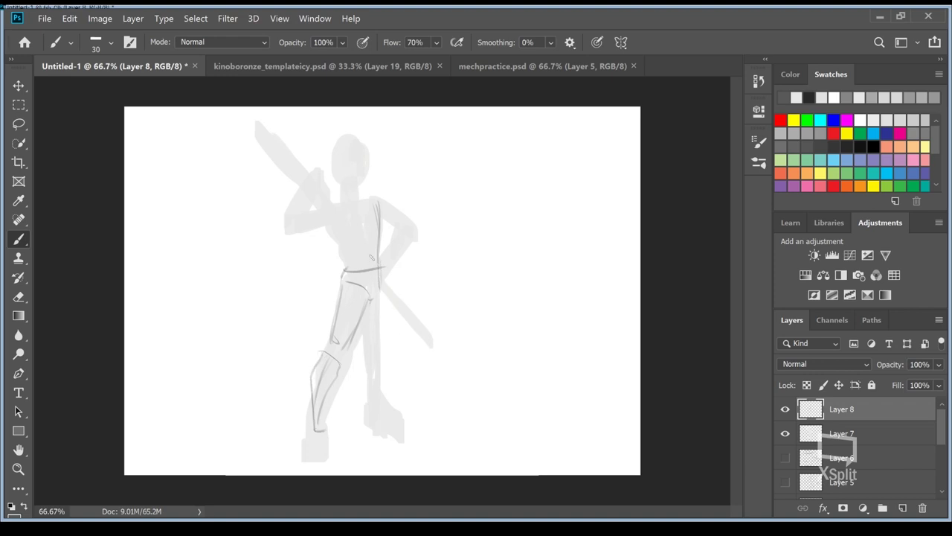
# Step: Line the torso's left side, the right hip, thigh and lower leg, and a chest curve
pyautogui.moveTo(350, 201); pyautogui.dragTo(367, 275)
pyautogui.moveTo(359, 222); pyautogui.dragTo(370, 264)
pyautogui.moveTo(384, 309)
pyautogui.mouseDown()
pyautogui.moveTo(384, 287)
pyautogui.moveTo(383, 348)
pyautogui.mouseUp()
pyautogui.moveTo(366, 312); pyautogui.dragTo(384, 335)
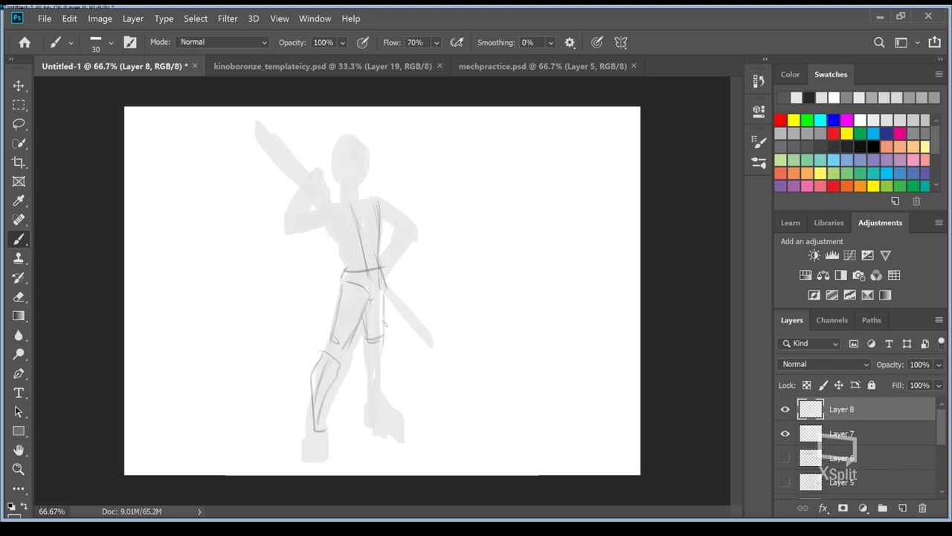
pyautogui.moveTo(370, 385); pyautogui.dragTo(374, 409)
pyautogui.moveTo(381, 356)
pyautogui.mouseDown()
pyautogui.moveTo(381, 410)
pyautogui.moveTo(382, 395)
pyautogui.mouseUp()
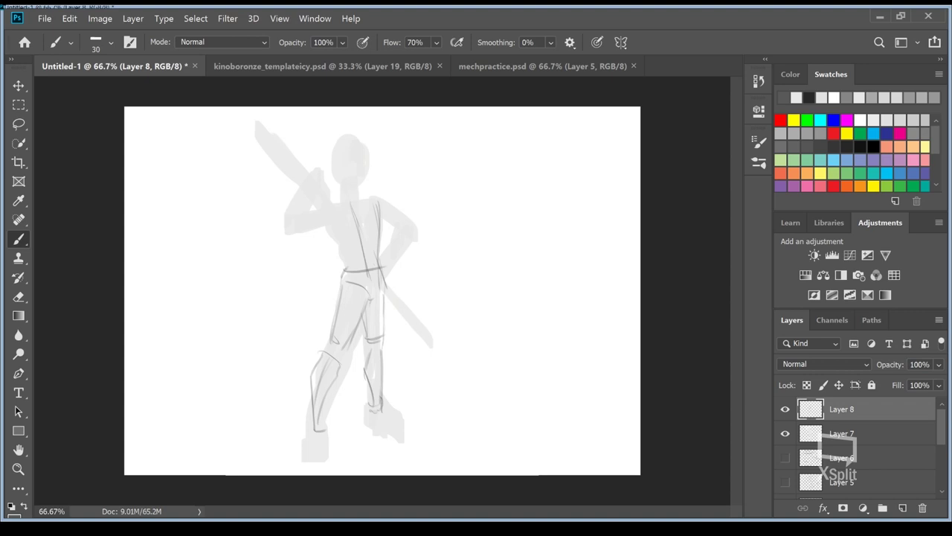
pyautogui.moveTo(352, 245); pyautogui.dragTo(366, 237)
# Step: Add sketch lines along both sides of the torso and the waist
pyautogui.moveTo(372, 205)
pyautogui.mouseDown()
pyautogui.moveTo(375, 240)
pyautogui.moveTo(343, 246)
pyautogui.moveTo(344, 274)
pyautogui.mouseUp()
pyautogui.moveTo(344, 244); pyautogui.dragTo(344, 273)
pyautogui.moveTo(336, 203)
pyautogui.mouseDown()
pyautogui.moveTo(332, 228)
pyautogui.moveTo(378, 199)
pyautogui.mouseUp()
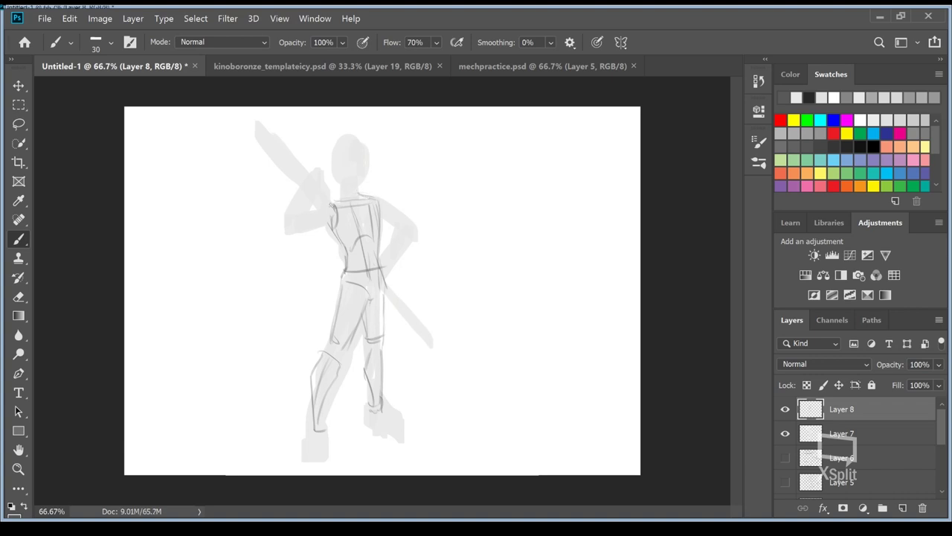
# Step: Outline the raised arm, elbow and fingers, the shoulder, and the other forearm to the waist
pyautogui.moveTo(313, 227)
pyautogui.mouseDown()
pyautogui.moveTo(287, 230)
pyautogui.moveTo(313, 188)
pyautogui.moveTo(308, 179)
pyautogui.moveTo(284, 222)
pyautogui.mouseUp()
pyautogui.moveTo(311, 172)
pyautogui.mouseDown()
pyautogui.moveTo(305, 190)
pyautogui.moveTo(322, 189)
pyautogui.moveTo(323, 165)
pyautogui.mouseUp()
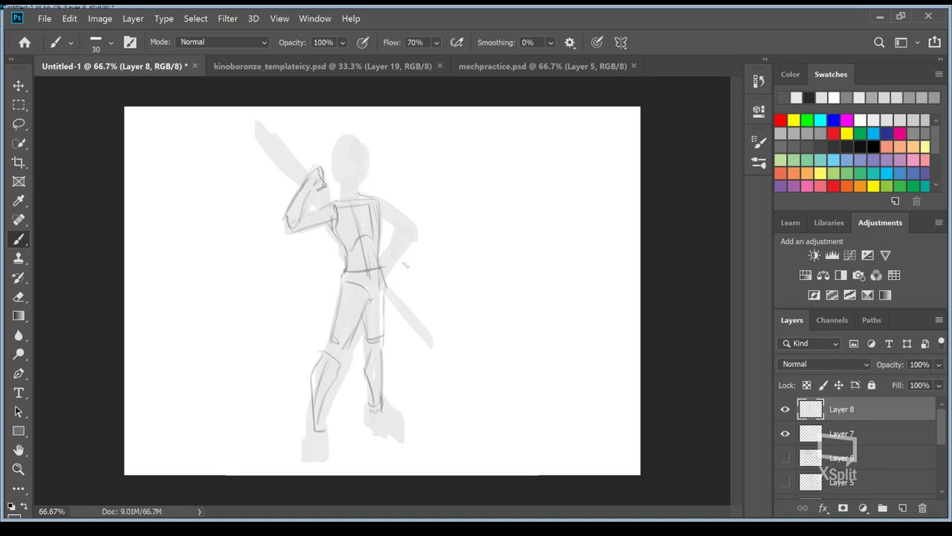
pyautogui.moveTo(385, 206)
pyautogui.mouseDown()
pyautogui.moveTo(413, 232)
pyautogui.moveTo(392, 231)
pyautogui.moveTo(384, 221)
pyautogui.moveTo(407, 217)
pyautogui.moveTo(416, 231)
pyautogui.moveTo(383, 269)
pyautogui.mouseUp()
pyautogui.moveTo(405, 231)
pyautogui.mouseDown()
pyautogui.moveTo(388, 243)
pyautogui.moveTo(381, 270)
pyautogui.mouseUp()
# Step: Outline the lower left leg, the shin and the bottom of the foot
pyautogui.moveTo(311, 446); pyautogui.dragTo(307, 472)
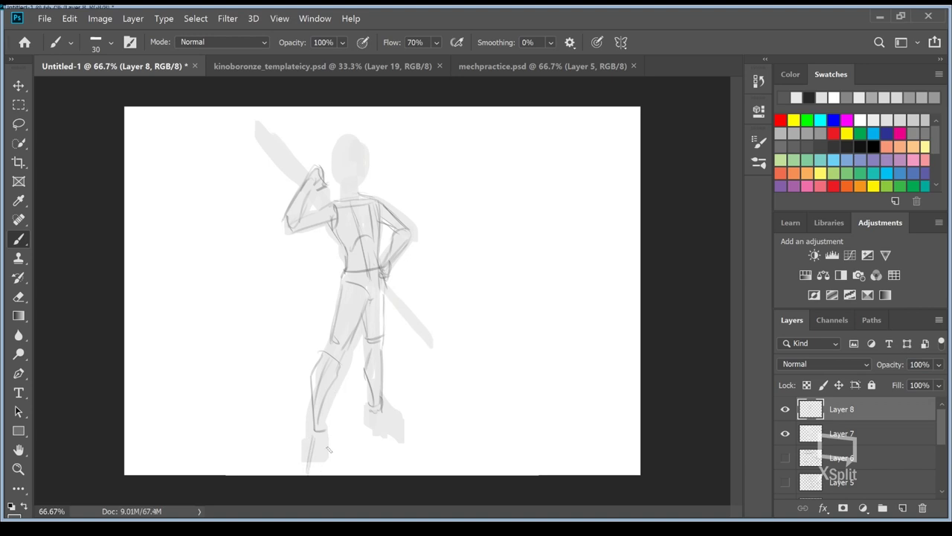
pyautogui.moveTo(325, 451)
pyautogui.mouseDown()
pyautogui.moveTo(322, 471)
pyautogui.moveTo(309, 474)
pyautogui.moveTo(302, 462)
pyautogui.moveTo(313, 415)
pyautogui.mouseUp()
pyautogui.moveTo(327, 435)
pyautogui.mouseDown()
pyautogui.moveTo(330, 379)
pyautogui.moveTo(326, 407)
pyautogui.moveTo(336, 382)
pyautogui.moveTo(368, 372)
pyautogui.moveTo(376, 399)
pyautogui.moveTo(368, 350)
pyautogui.moveTo(363, 362)
pyautogui.moveTo(396, 401)
pyautogui.moveTo(448, 361)
pyautogui.moveTo(384, 398)
pyautogui.moveTo(381, 441)
pyautogui.moveTo(369, 411)
pyautogui.moveTo(367, 430)
pyautogui.moveTo(390, 405)
pyautogui.moveTo(410, 433)
pyautogui.moveTo(375, 437)
pyautogui.moveTo(416, 439)
pyautogui.mouseUp()
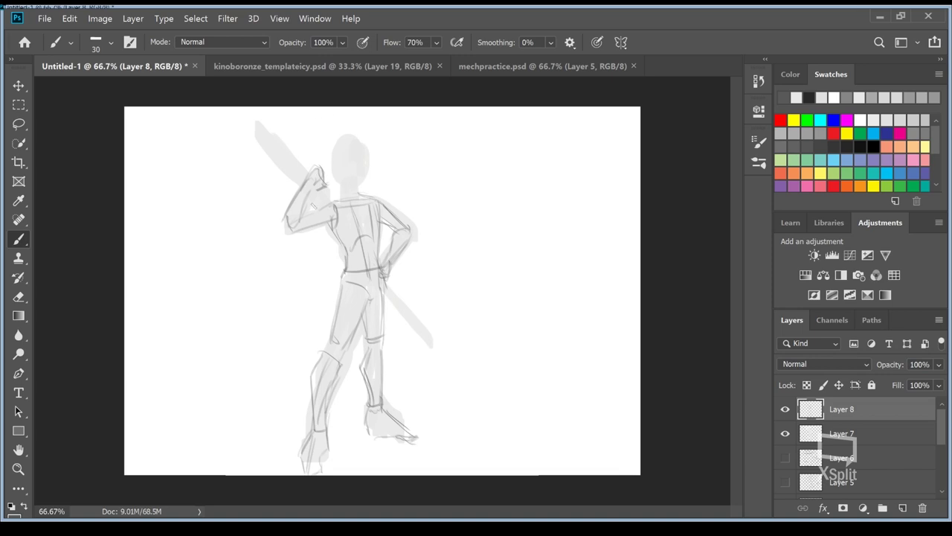
# Step: Trace the upper and lower halves of the sword blade in darker lines
pyautogui.moveTo(286, 158); pyautogui.dragTo(325, 199)
pyautogui.moveTo(262, 127); pyautogui.dragTo(331, 205)
pyautogui.moveTo(381, 283)
pyautogui.mouseDown()
pyautogui.moveTo(430, 344)
pyautogui.moveTo(387, 289)
pyautogui.moveTo(421, 347)
pyautogui.mouseUp()
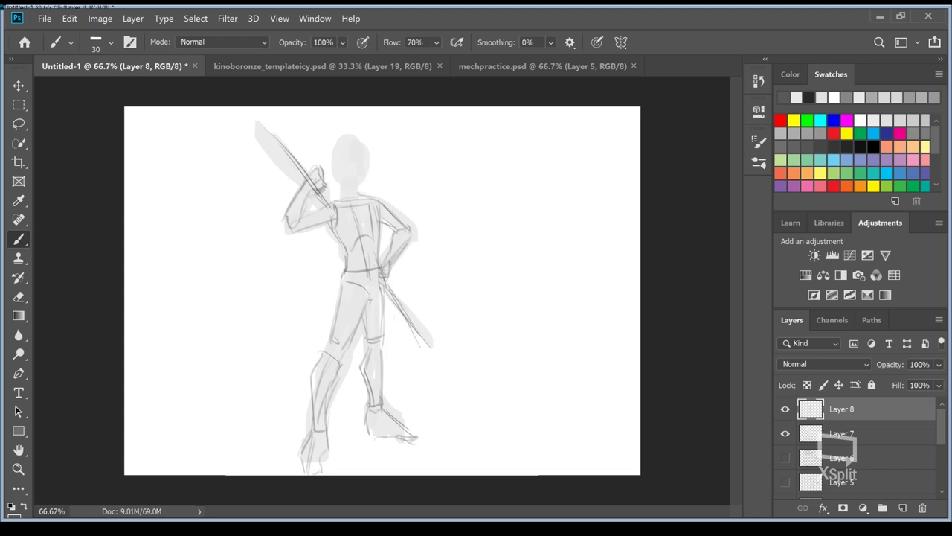
pyautogui.moveTo(309, 191)
pyautogui.mouseDown()
pyautogui.moveTo(261, 132)
pyautogui.moveTo(275, 154)
pyautogui.mouseUp()
# Step: Outline the neck, the head's side, jaw and chin, and sketch the ear
pyautogui.moveTo(346, 186); pyautogui.dragTo(348, 192)
pyautogui.moveTo(340, 150)
pyautogui.mouseDown()
pyautogui.moveTo(341, 192)
pyautogui.moveTo(360, 179)
pyautogui.moveTo(363, 161)
pyautogui.moveTo(359, 151)
pyautogui.moveTo(360, 162)
pyautogui.moveTo(333, 162)
pyautogui.moveTo(337, 182)
pyautogui.moveTo(338, 151)
pyautogui.moveTo(336, 179)
pyautogui.moveTo(334, 159)
pyautogui.moveTo(366, 163)
pyautogui.moveTo(338, 151)
pyautogui.moveTo(364, 171)
pyautogui.mouseUp()
pyautogui.moveTo(365, 172); pyautogui.dragTo(364, 179)
# Step: Add Layer 9 on top and lower Layer 8's opacity so its contour lines look faded
pyautogui.click(902, 507)
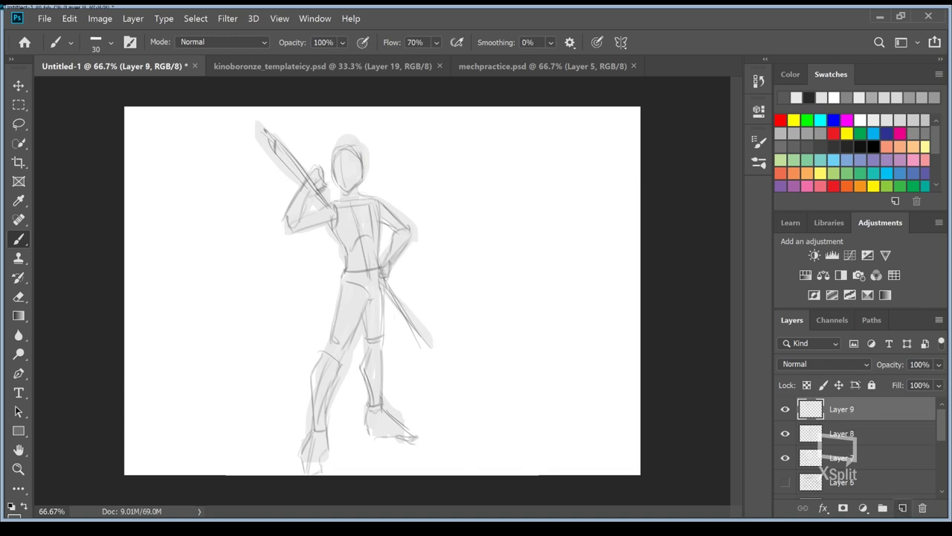
pyautogui.click(846, 435)
pyautogui.moveTo(892, 370)
pyautogui.mouseDown()
pyautogui.moveTo(859, 375)
pyautogui.moveTo(925, 370)
pyautogui.mouseUp()
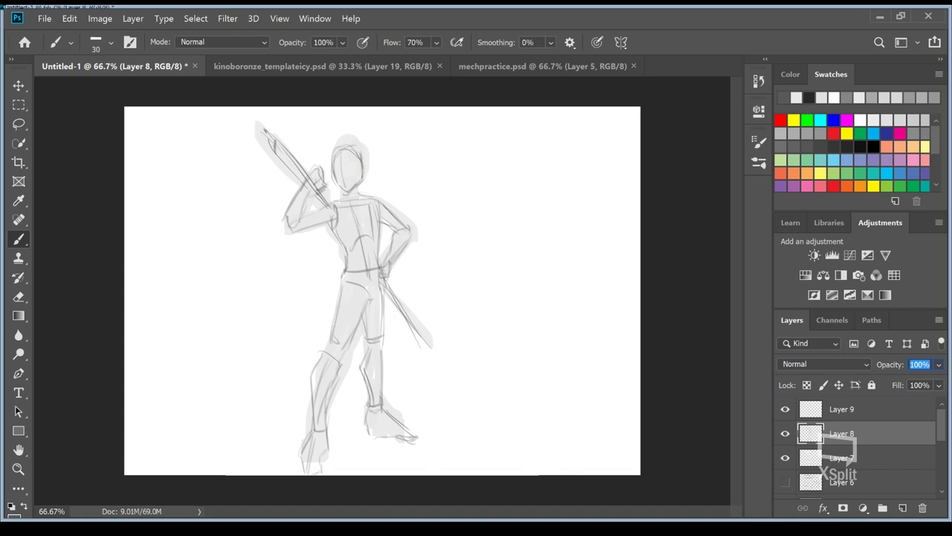
pyautogui.press('i')
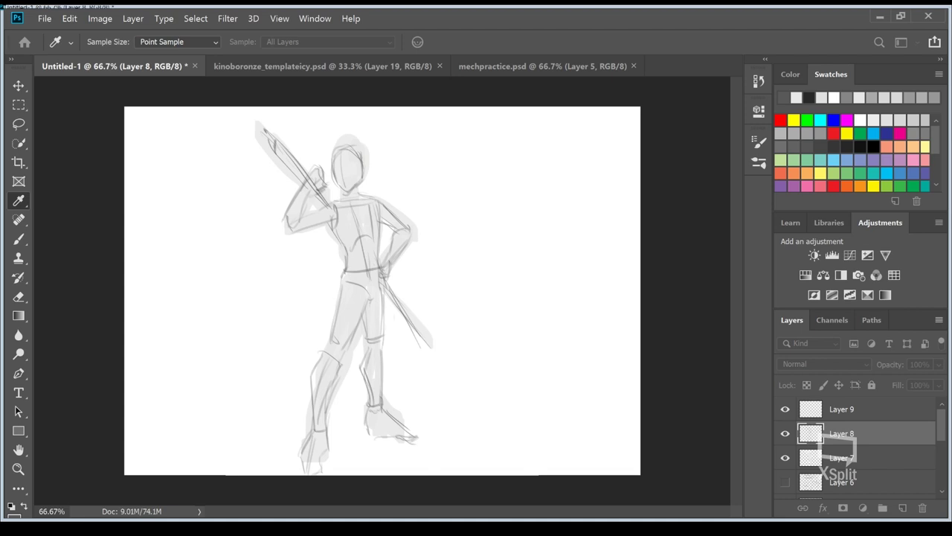
pyautogui.hotkey('ctrl', 'z')
pyautogui.hotkey('ctrl', 'z')
pyautogui.hotkey('ctrl', 'z')
pyautogui.hotkey('ctrl', 'z')
pyautogui.hotkey('ctrl', 'z')
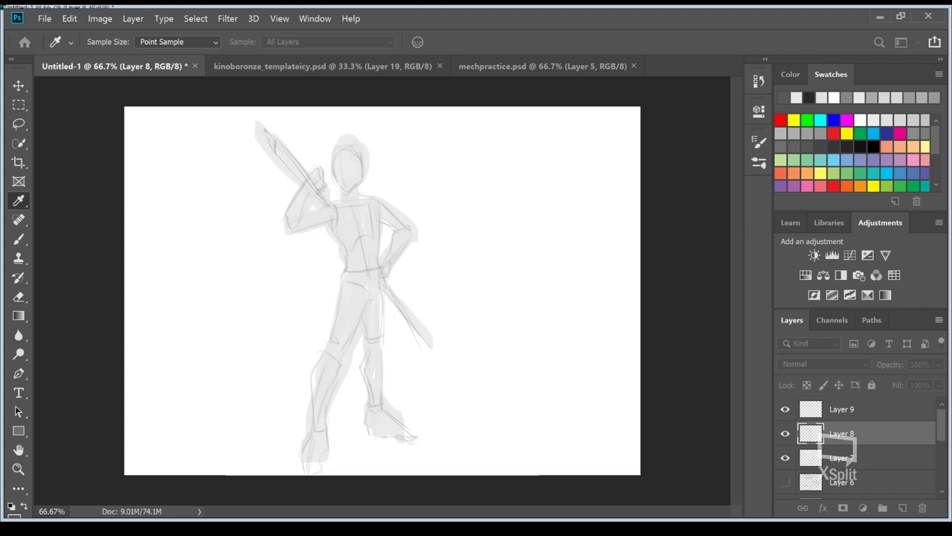
pyautogui.press('b')
# Step: Activate Layer 9 and ink a dark waistband line, undoing a misplaced hip stroke
pyautogui.click(785, 409)
pyautogui.click(823, 415)
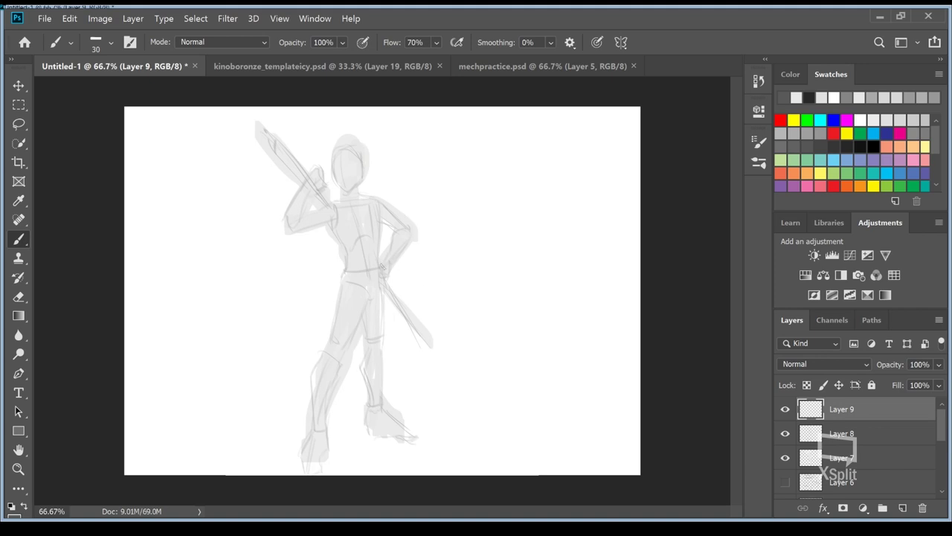
pyautogui.moveTo(384, 276)
pyautogui.mouseDown()
pyautogui.moveTo(372, 298)
pyautogui.moveTo(364, 291)
pyautogui.moveTo(329, 302)
pyautogui.mouseUp()
pyautogui.hotkey('ctrl', 'z')
pyautogui.moveTo(347, 281)
pyautogui.mouseDown()
pyautogui.moveTo(370, 300)
pyautogui.moveTo(343, 271)
pyautogui.moveTo(380, 267)
pyautogui.mouseUp()
pyautogui.moveTo(359, 271); pyautogui.dragTo(382, 265)
# Step: Draw the bodice's dark upper edge and the waist's top edge, undoing a stray side line
pyautogui.moveTo(376, 264)
pyautogui.mouseDown()
pyautogui.moveTo(376, 241)
pyautogui.moveTo(377, 266)
pyautogui.moveTo(343, 268)
pyautogui.moveTo(346, 247)
pyautogui.moveTo(377, 238)
pyautogui.mouseUp()
pyautogui.hotkey('ctrl', 'z')
pyautogui.hotkey('ctrl', 'z')
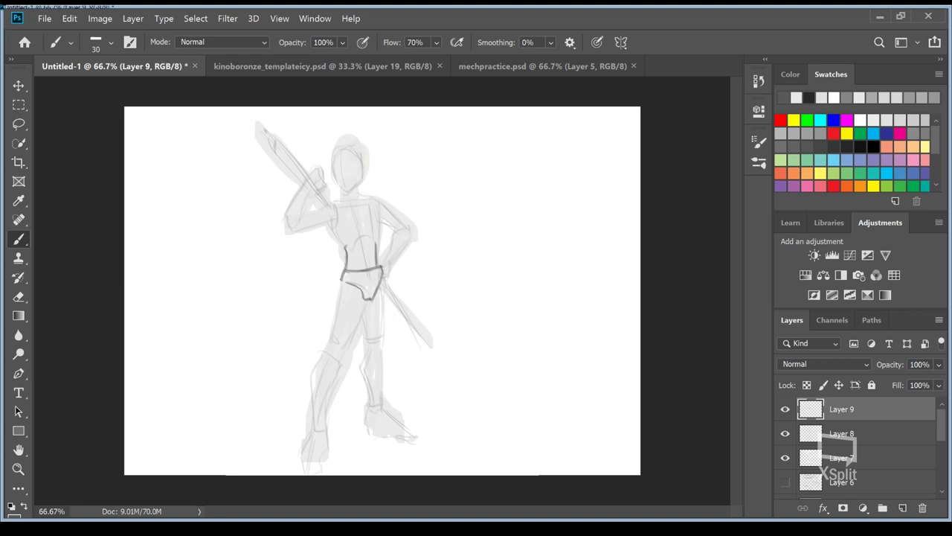
pyautogui.moveTo(345, 240); pyautogui.dragTo(376, 238)
pyautogui.moveTo(375, 234); pyautogui.dragTo(343, 247)
# Step: Darken the chest and both torso side outlines, undoing a stray chest stroke
pyautogui.moveTo(372, 206); pyautogui.dragTo(386, 229)
pyautogui.moveTo(338, 248)
pyautogui.mouseDown()
pyautogui.moveTo(331, 228)
pyautogui.moveTo(343, 252)
pyautogui.mouseUp()
pyautogui.moveTo(370, 199); pyautogui.dragTo(384, 218)
pyautogui.moveTo(336, 236)
pyautogui.mouseDown()
pyautogui.moveTo(331, 226)
pyautogui.moveTo(342, 250)
pyautogui.moveTo(367, 223)
pyautogui.moveTo(334, 242)
pyautogui.moveTo(383, 224)
pyautogui.mouseUp()
pyautogui.hotkey('ctrl', 'z')
pyautogui.hotkey('ctrl', 'z')
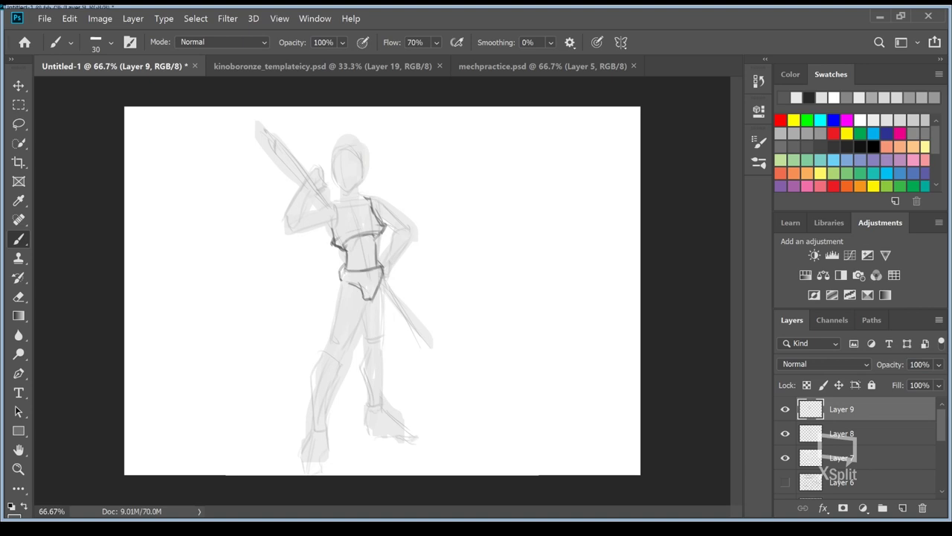
# Step: Ink a dark pelvis line and a short band across the thigh, redoing misplaced strokes
pyautogui.moveTo(342, 280); pyautogui.dragTo(355, 284)
pyautogui.moveTo(364, 300); pyautogui.dragTo(343, 356)
pyautogui.hotkey('ctrl', 'z')
pyautogui.moveTo(339, 303); pyautogui.dragTo(359, 315)
pyautogui.hotkey('ctrl', 'z')
pyautogui.moveTo(350, 308)
pyautogui.mouseDown()
pyautogui.moveTo(370, 316)
pyautogui.moveTo(359, 312)
pyautogui.moveTo(366, 321)
pyautogui.mouseUp()
pyautogui.hotkey('ctrl', 'z')
pyautogui.hotkey('ctrl', 'z')
pyautogui.hotkey('ctrl', 'z')
pyautogui.moveTo(364, 320)
pyautogui.mouseDown()
pyautogui.moveTo(334, 304)
pyautogui.moveTo(331, 325)
pyautogui.moveTo(360, 332)
pyautogui.mouseUp()
# Step: Outline both sides of the hip, erasing and retracing the left hip line darker
pyautogui.moveTo(367, 297); pyautogui.dragTo(363, 312)
pyautogui.moveTo(344, 283)
pyautogui.mouseDown()
pyautogui.moveTo(339, 309)
pyautogui.moveTo(336, 301)
pyautogui.mouseUp()
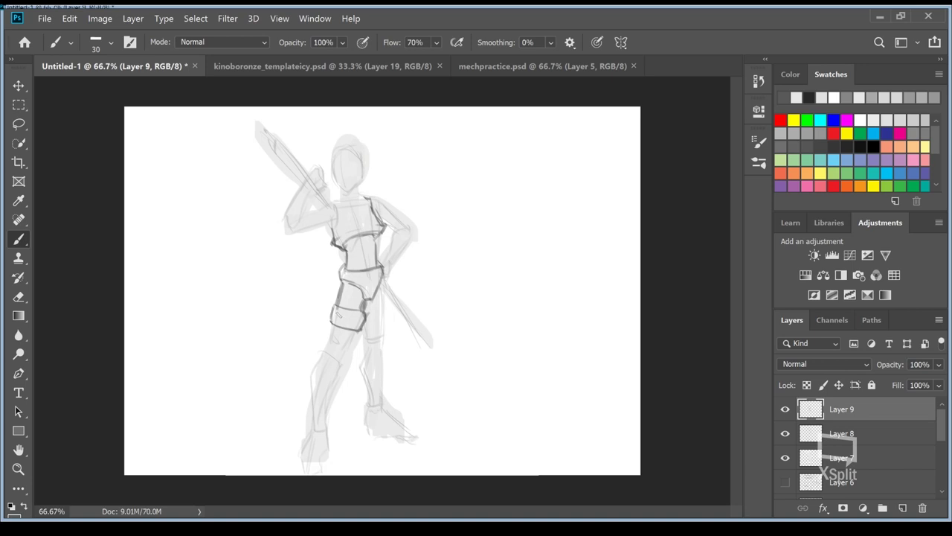
pyautogui.moveTo(332, 296); pyautogui.dragTo(337, 300)
pyautogui.hotkey('ctrl', 'z')
pyautogui.press('e')
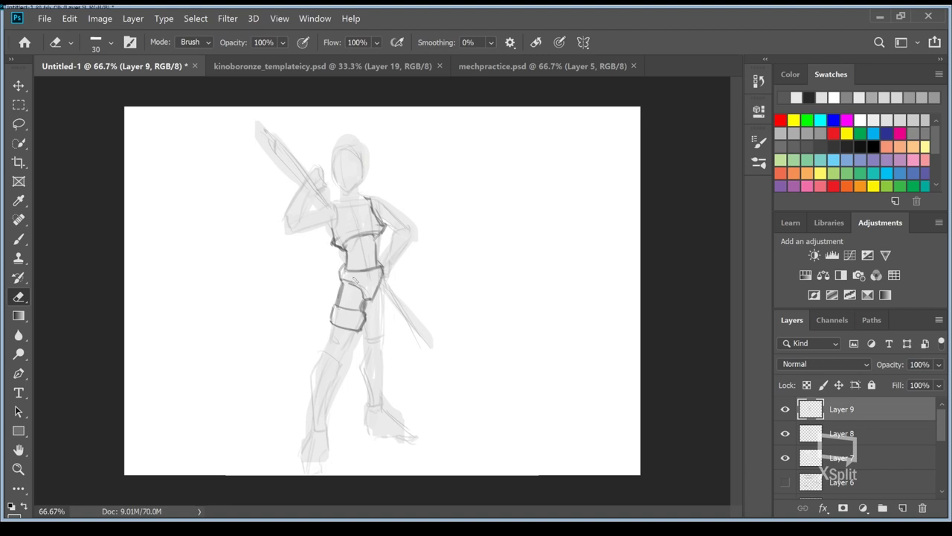
pyautogui.moveTo(336, 301); pyautogui.dragTo(343, 285)
pyautogui.press('b')
pyautogui.moveTo(340, 283); pyautogui.dragTo(343, 308)
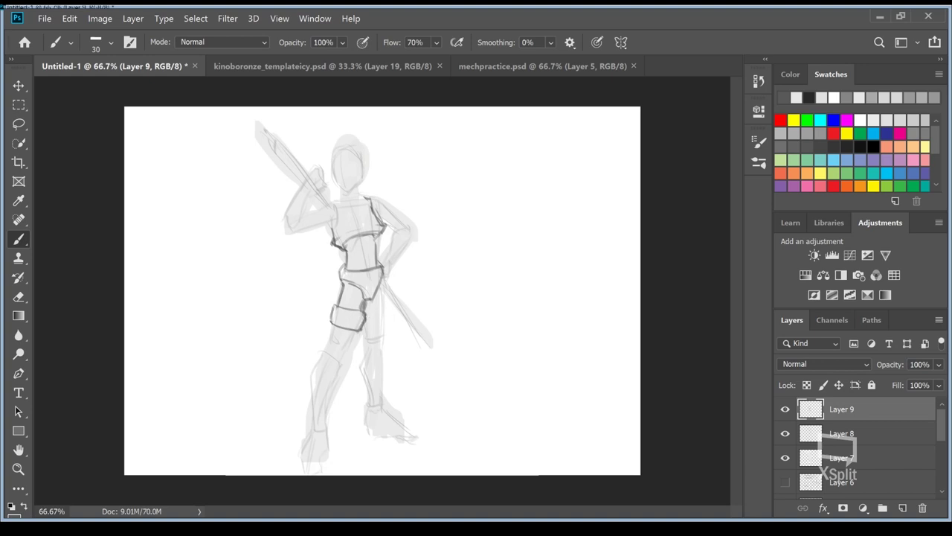
# Step: Draw a shorter diagonal line on the thigh and the left leg's dark outer edge
pyautogui.moveTo(361, 332); pyautogui.dragTo(343, 355)
pyautogui.hotkey('ctrl', 'z')
pyautogui.hotkey('ctrl', 'z')
pyautogui.hotkey('ctrl', 'shift', 'z')
pyautogui.hotkey('ctrl', 'z')
pyautogui.moveTo(360, 331); pyautogui.dragTo(341, 372)
pyautogui.moveTo(317, 351)
pyautogui.mouseDown()
pyautogui.moveTo(307, 384)
pyautogui.moveTo(328, 348)
pyautogui.moveTo(310, 372)
pyautogui.moveTo(308, 390)
pyautogui.moveTo(325, 358)
pyautogui.moveTo(316, 363)
pyautogui.moveTo(311, 403)
pyautogui.moveTo(311, 365)
pyautogui.moveTo(309, 417)
pyautogui.mouseUp()
pyautogui.hotkey('ctrl', 'z')
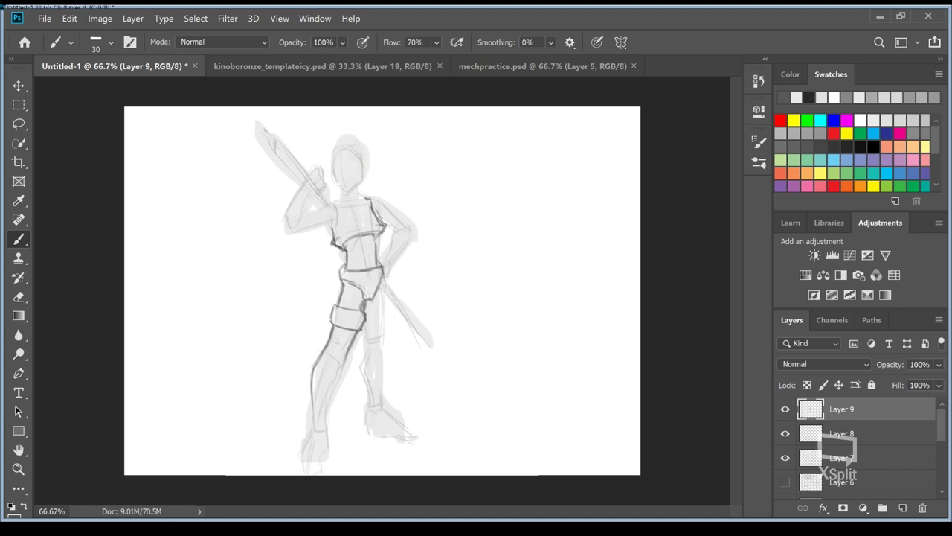
pyautogui.moveTo(321, 358); pyautogui.dragTo(308, 405)
# Step: Darken the front leg's outer and inner edges and close off its bottom
pyautogui.hotkey('ctrl', 'z')
pyautogui.moveTo(318, 362); pyautogui.dragTo(310, 425)
pyautogui.moveTo(316, 390); pyautogui.dragTo(310, 421)
pyautogui.moveTo(345, 357); pyautogui.dragTo(325, 424)
pyautogui.moveTo(337, 390); pyautogui.dragTo(327, 427)
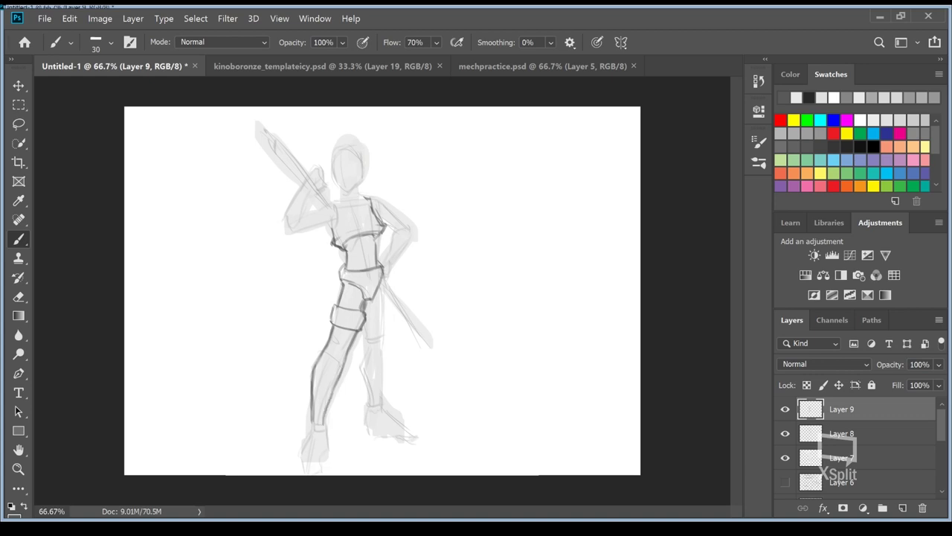
pyautogui.moveTo(314, 422); pyautogui.dragTo(325, 421)
pyautogui.moveTo(317, 421)
pyautogui.mouseDown()
pyautogui.moveTo(300, 424)
pyautogui.moveTo(303, 434)
pyautogui.mouseUp()
# Step: Outline the ankle, foot and sole in dark strokes and add an accent near the knee
pyautogui.moveTo(327, 426); pyautogui.dragTo(343, 431)
pyautogui.hotkey('ctrl', 'z')
pyautogui.moveTo(334, 422); pyautogui.dragTo(339, 430)
pyautogui.moveTo(326, 457); pyautogui.dragTo(334, 454)
pyautogui.moveTo(313, 431); pyautogui.dragTo(328, 445)
pyautogui.moveTo(302, 461)
pyautogui.mouseDown()
pyautogui.moveTo(326, 448)
pyautogui.moveTo(331, 457)
pyautogui.moveTo(307, 462)
pyautogui.moveTo(332, 461)
pyautogui.moveTo(299, 454)
pyautogui.moveTo(334, 454)
pyautogui.moveTo(298, 459)
pyautogui.mouseUp()
pyautogui.moveTo(311, 436); pyautogui.dragTo(301, 457)
pyautogui.moveTo(332, 303); pyautogui.dragTo(337, 310)
# Step: Toggle Layer 7's visibility to check the sketch, select it, and set brush size 80
pyautogui.click(784, 458)
pyautogui.click(785, 458)
pyautogui.click(819, 459)
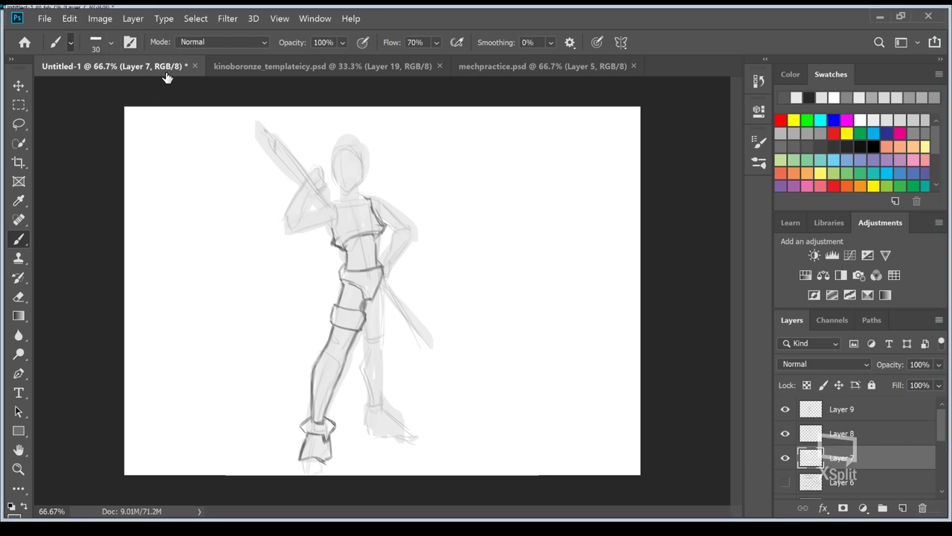
pyautogui.press('.')
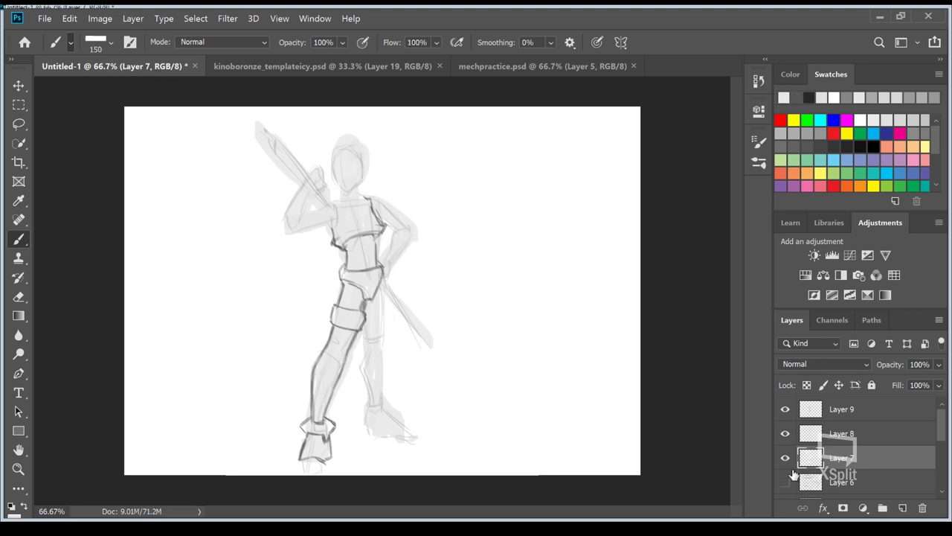
pyautogui.click(785, 457)
pyautogui.click(786, 458)
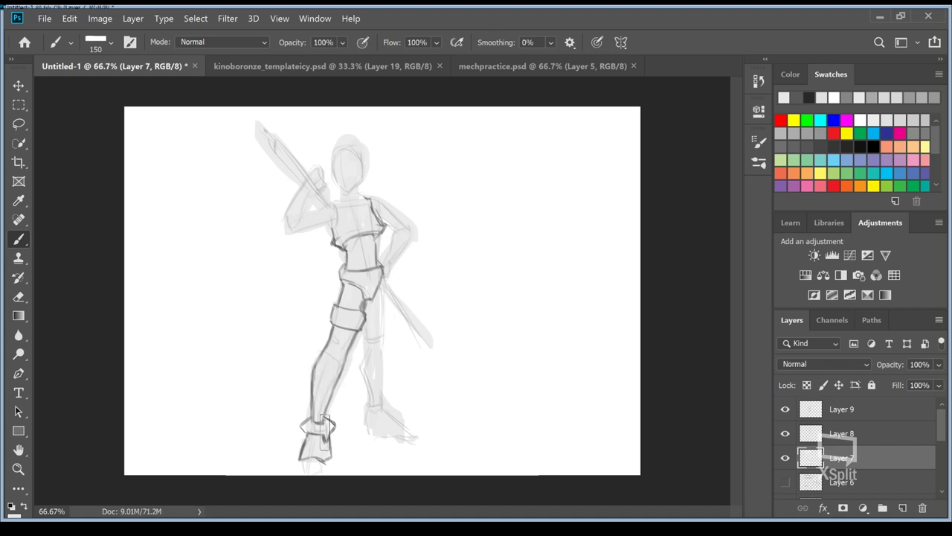
pyautogui.press('[')
pyautogui.press('[')
pyautogui.press('[')
pyautogui.press('[')
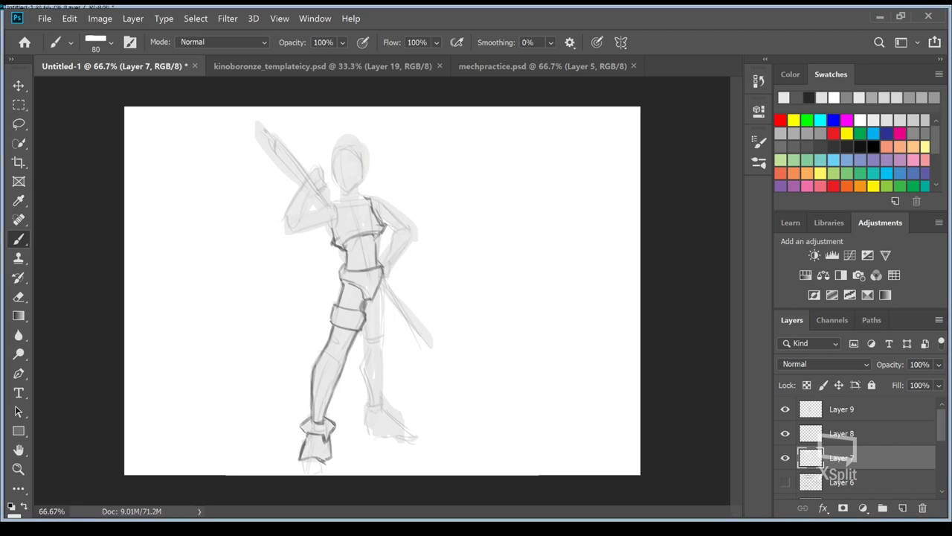
# Step: Add Layer 10 above Layer 7 and clip it to the light-grey figure
pyautogui.click(784, 457)
pyautogui.click(785, 458)
pyautogui.click(902, 507)
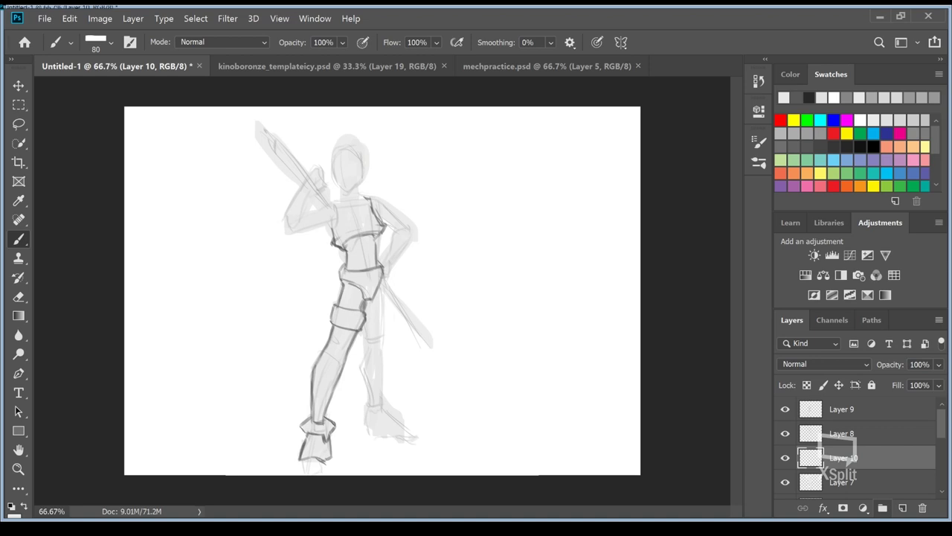
pyautogui.keyDown('alt'); pyautogui.click(894, 465); pyautogui.keyUp('alt')
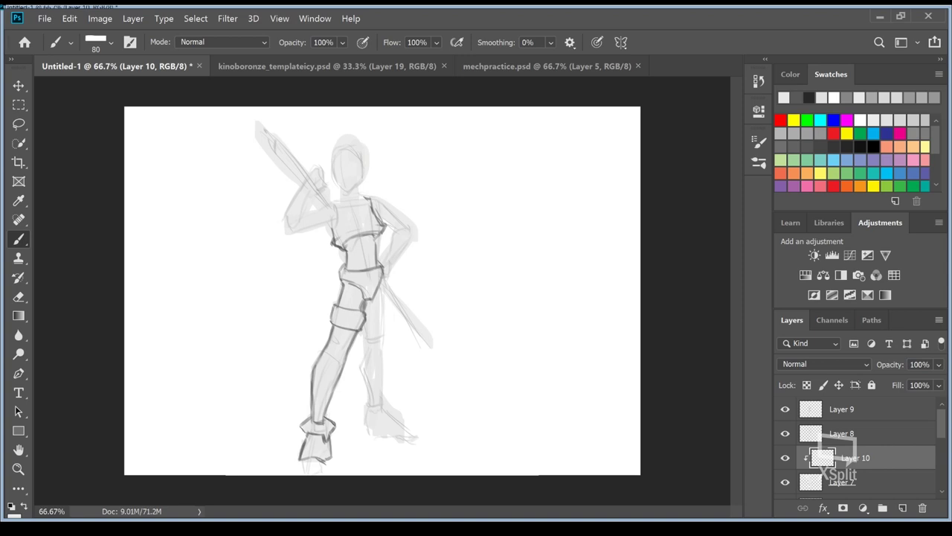
# Step: Pick a grey swatch and paint the front shin, knee area and foot in dark grey
pyautogui.click(819, 133)
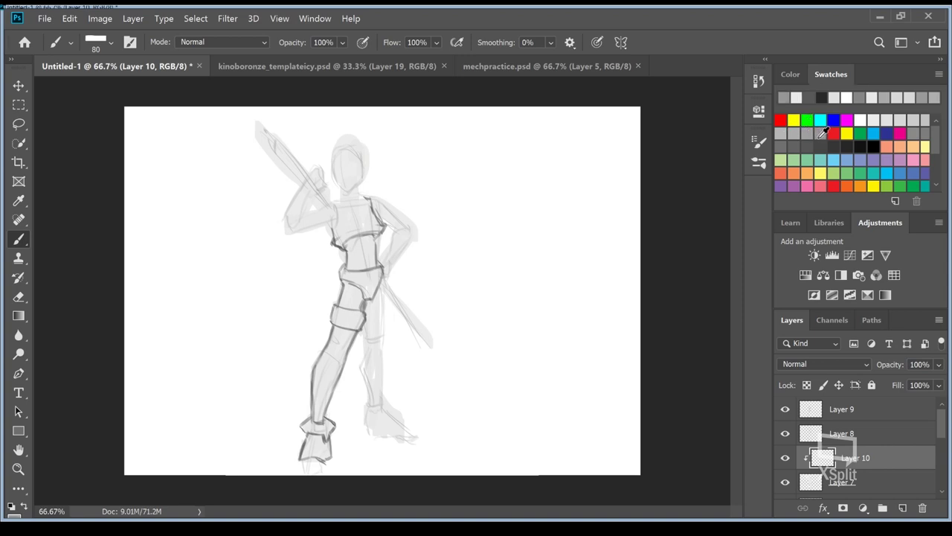
pyautogui.moveTo(350, 348)
pyautogui.mouseDown()
pyautogui.moveTo(328, 376)
pyautogui.moveTo(325, 362)
pyautogui.moveTo(333, 375)
pyautogui.moveTo(318, 415)
pyautogui.mouseUp()
pyautogui.moveTo(323, 368)
pyautogui.mouseDown()
pyautogui.moveTo(339, 337)
pyautogui.moveTo(354, 340)
pyautogui.moveTo(350, 329)
pyautogui.moveTo(346, 344)
pyautogui.moveTo(352, 333)
pyautogui.moveTo(309, 388)
pyautogui.moveTo(318, 350)
pyautogui.mouseUp()
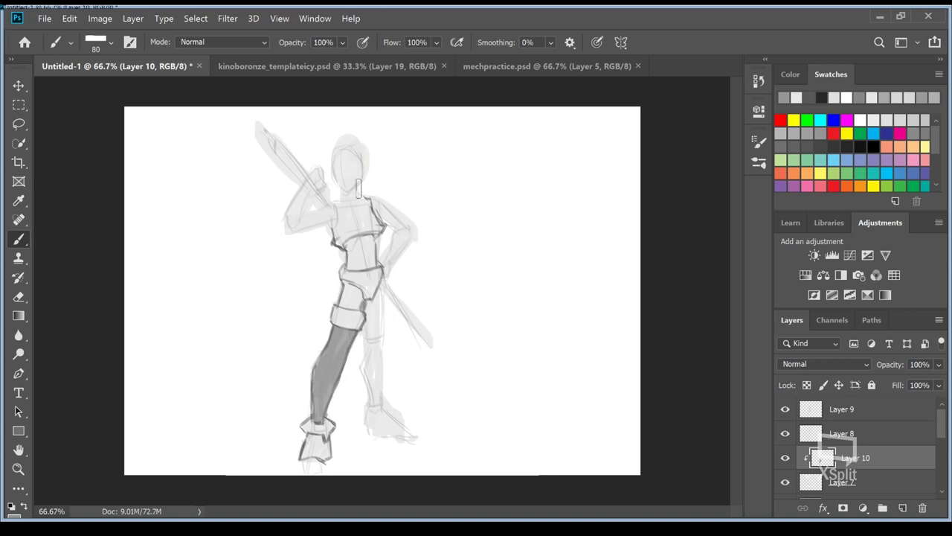
pyautogui.moveTo(308, 445)
pyautogui.mouseDown()
pyautogui.moveTo(306, 461)
pyautogui.moveTo(309, 438)
pyautogui.moveTo(312, 449)
pyautogui.moveTo(320, 435)
pyautogui.moveTo(309, 446)
pyautogui.moveTo(327, 469)
pyautogui.moveTo(312, 455)
pyautogui.moveTo(300, 463)
pyautogui.moveTo(334, 447)
pyautogui.moveTo(335, 459)
pyautogui.moveTo(330, 445)
pyautogui.moveTo(331, 466)
pyautogui.mouseUp()
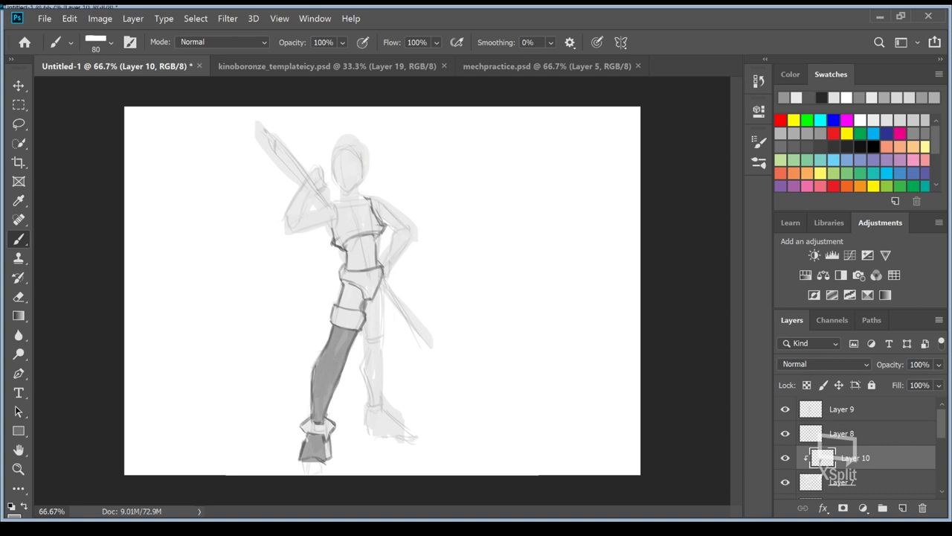
pyautogui.press('alt')
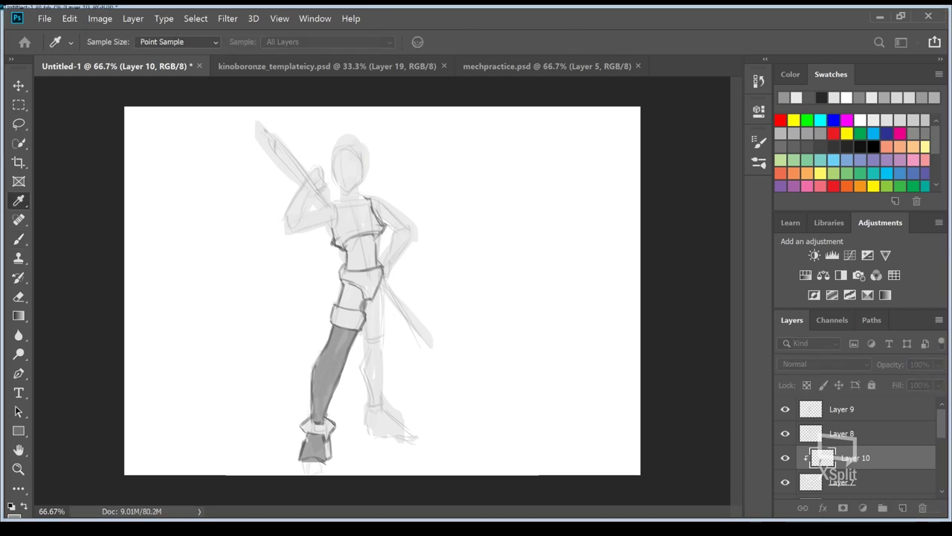
pyautogui.hotkey('alt', 'BackSpace')
pyautogui.hotkey('alt', 'BackSpace')
pyautogui.hotkey('alt', 'BackSpace')
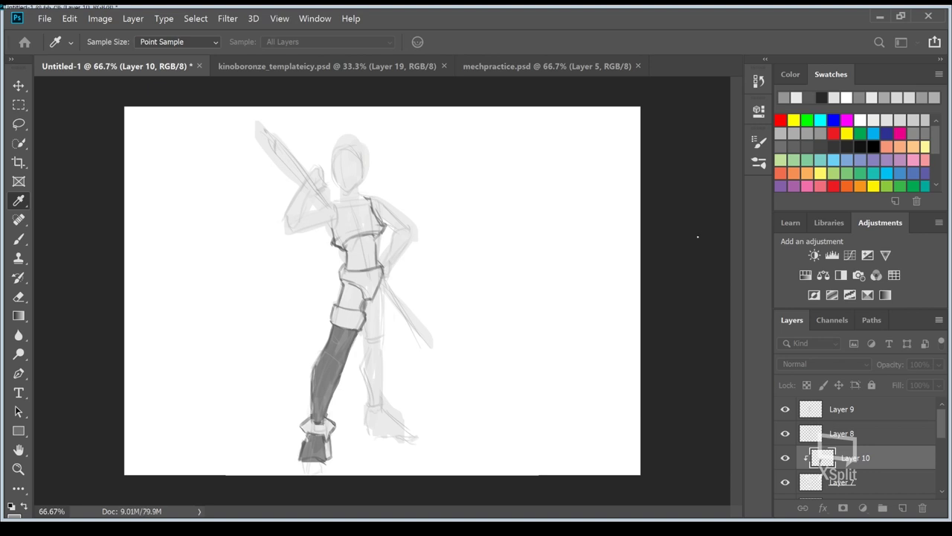
pyautogui.hotkey('ctrl', 'z')
pyautogui.hotkey('ctrl', 'z')
pyautogui.hotkey('alt', 'BackSpace')
pyautogui.hotkey('ctrl', 'z')
pyautogui.hotkey('ctrl', 'z')
pyautogui.hotkey('ctrl', 'z')
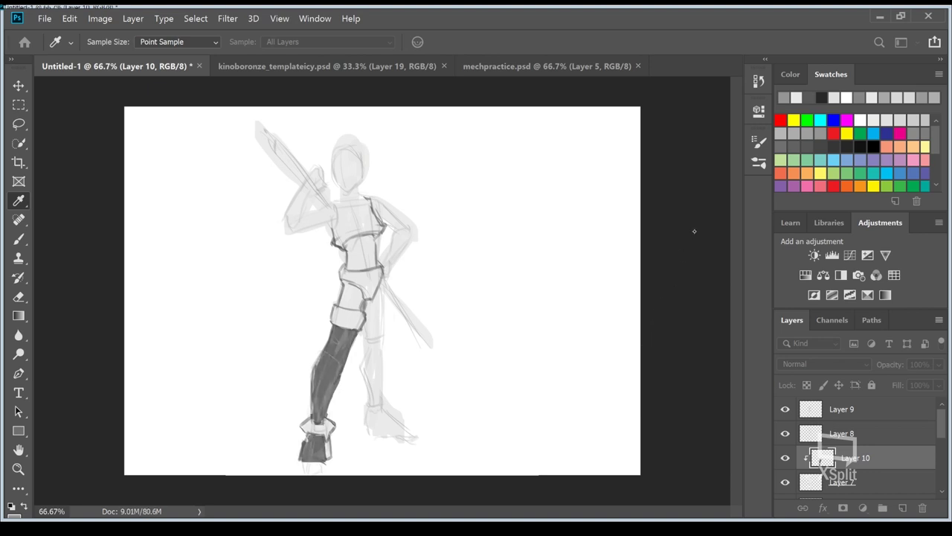
pyautogui.hotkey('ctrl', 'z')
pyautogui.hotkey('ctrl', 'z')
pyautogui.hotkey('alt', 'BackSpace')
pyautogui.hotkey('alt', 'BackSpace')
pyautogui.hotkey('ctrl', 'z')
pyautogui.hotkey('alt', 'BackSpace')
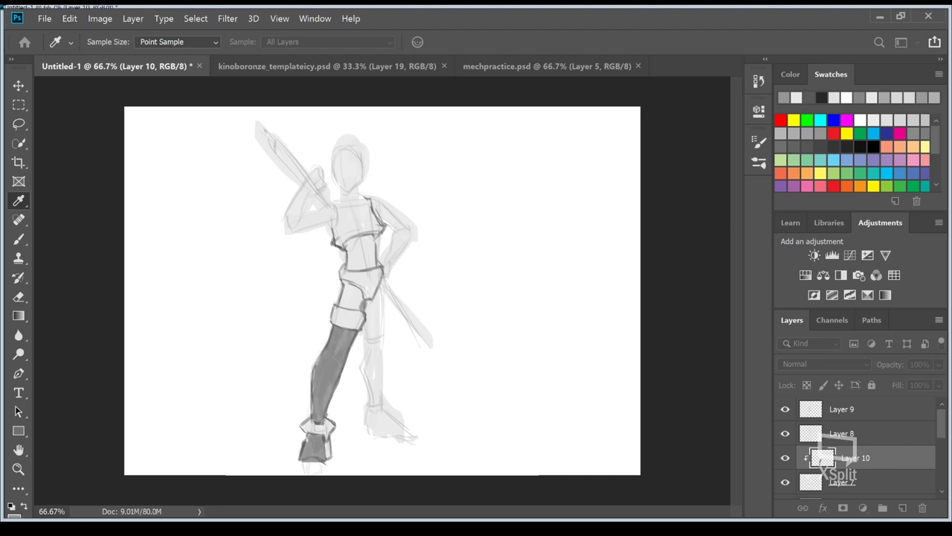
pyautogui.press('b')
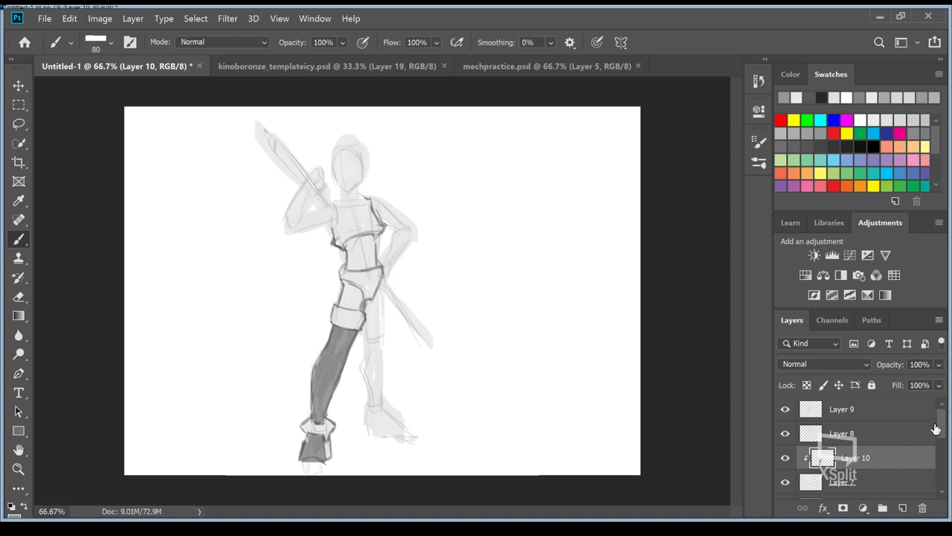
pyautogui.scroll(-5, 935, 474)
# Step: Cycle the document tabs past mechpractice.psd to the kinoboronze_templateicy.psd character sheet
pyautogui.scroll(5, 935, 474)
pyautogui.moveTo(822, 458)
pyautogui.mouseDown()
pyautogui.moveTo(819, 436)
pyautogui.moveTo(825, 467)
pyautogui.moveTo(822, 458)
pyautogui.mouseUp()
pyautogui.hotkey('ctrl', 'shift', 'Tab')
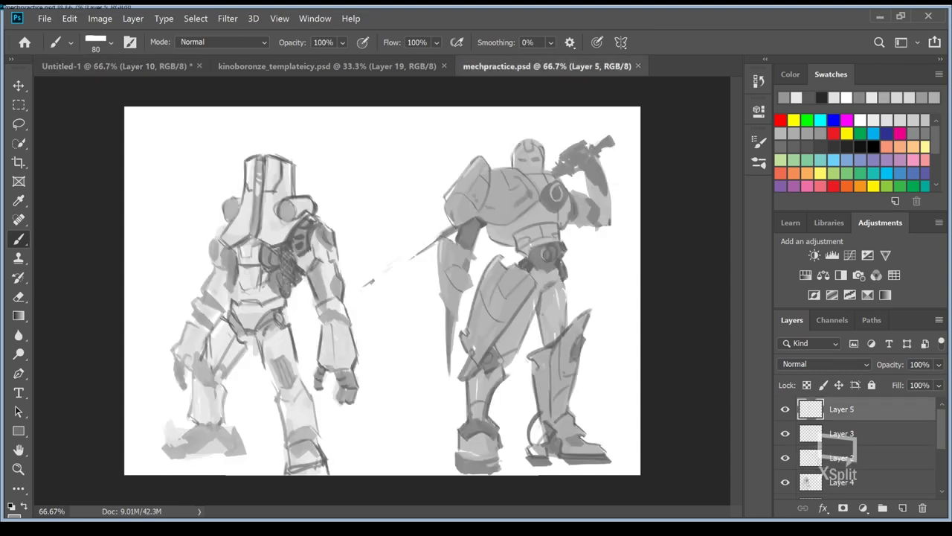
pyautogui.hotkey('ctrl', 'shift', 'Tab')
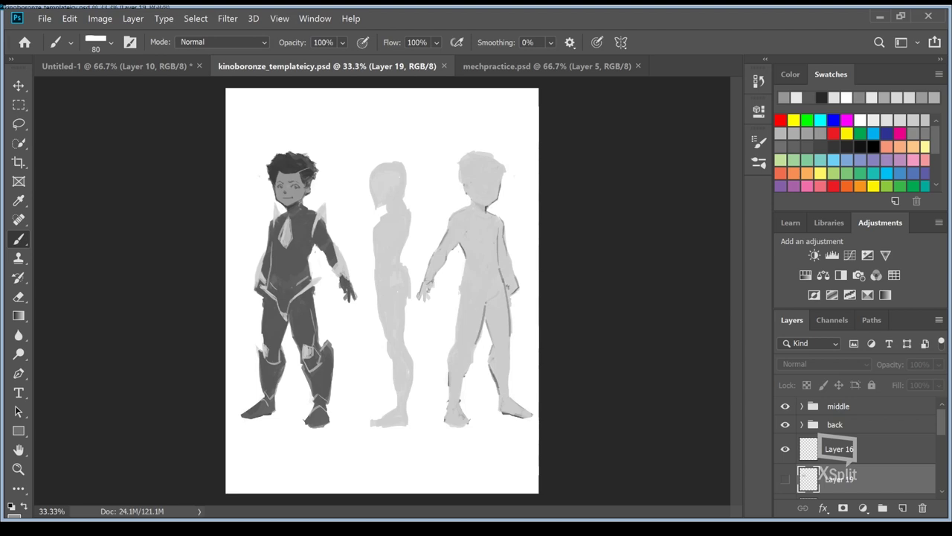
# Step: Bring up mechpractice.psd to view its two grey mech sketches
pyautogui.click(513, 65)
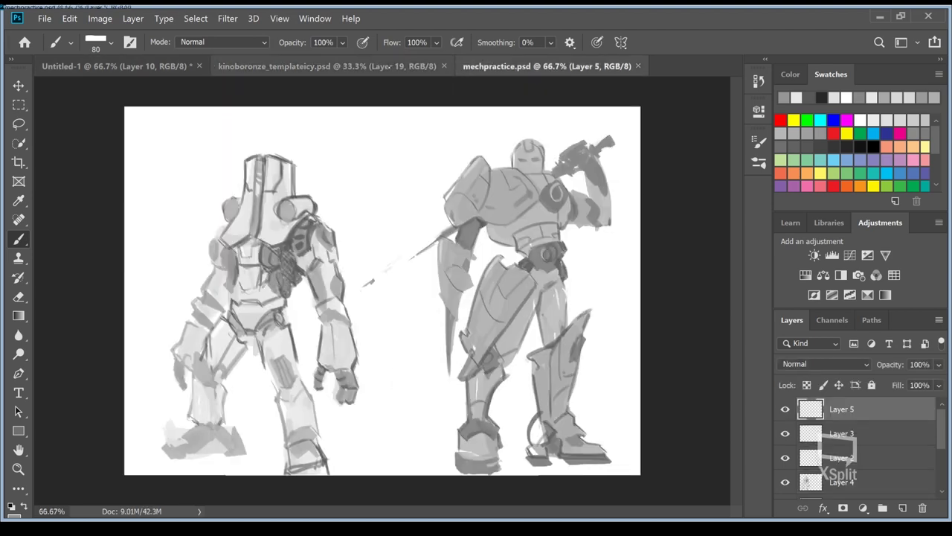
# Step: Go through kinoboronze_templateicy.psd back to the Untitled-1 sword-figure sketch
pyautogui.click(392, 65)
pyautogui.click(117, 65)
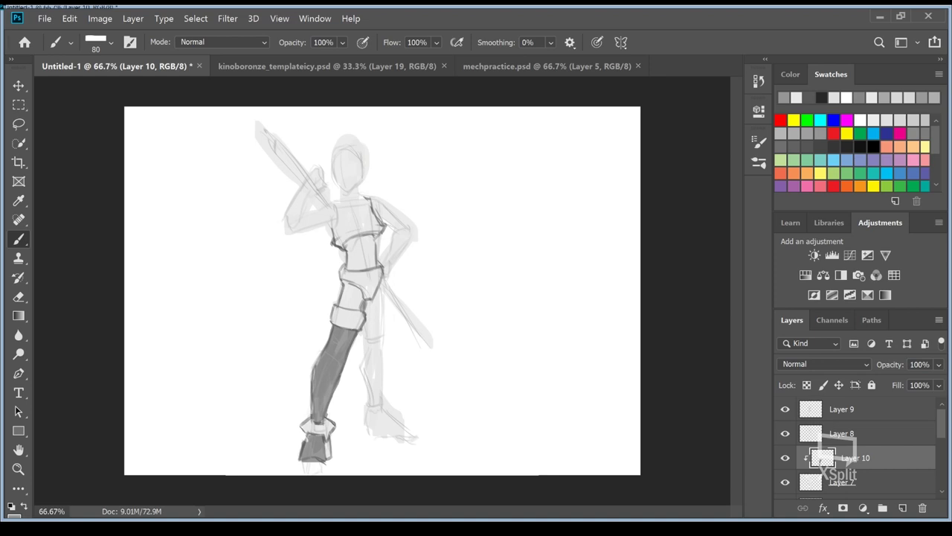
pyautogui.hotkey('ctrl', 'Tab')
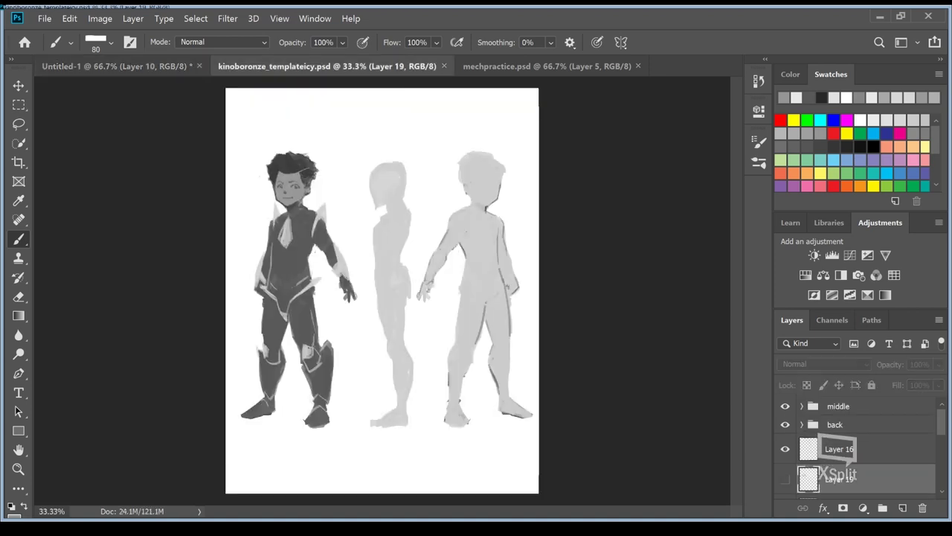
pyautogui.hotkey('ctrl', 'shift', 'Tab')
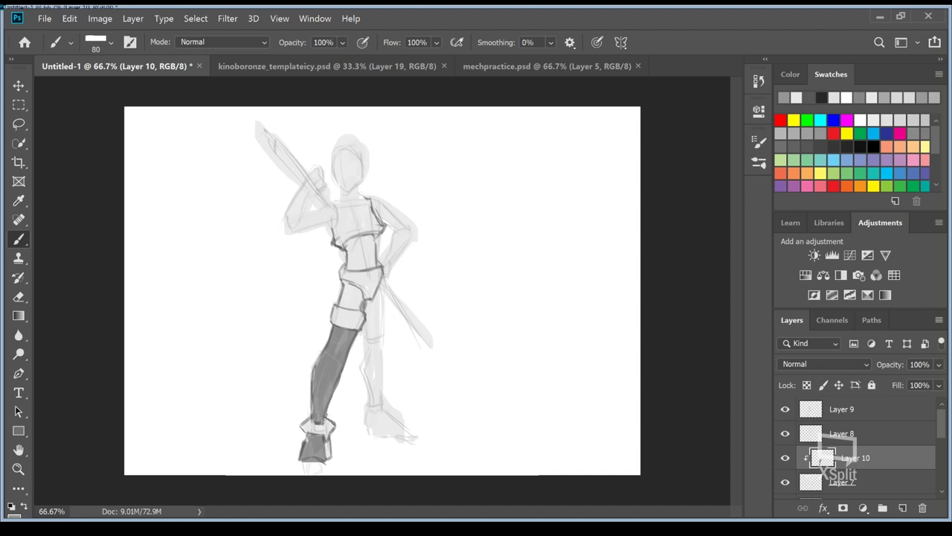